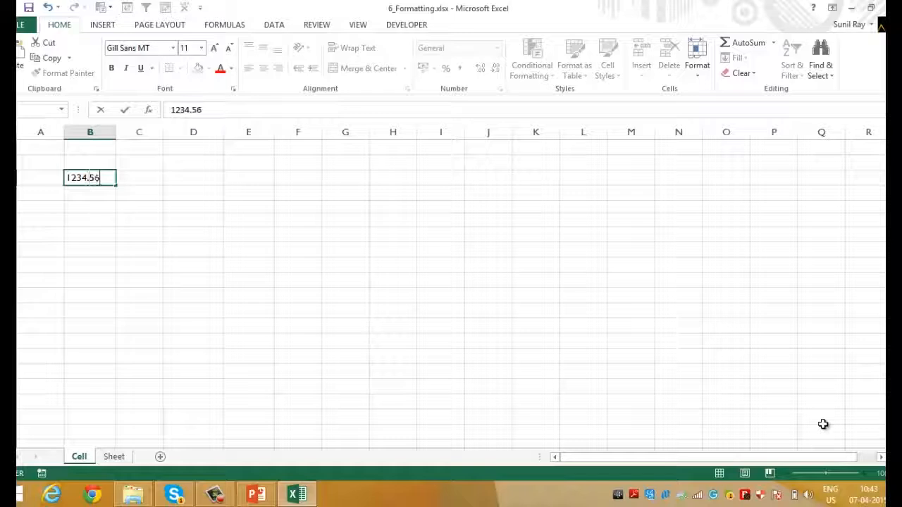
Enter 1234.5678 in cell B3 and view the cell's Format Cells settings.
key(Return)
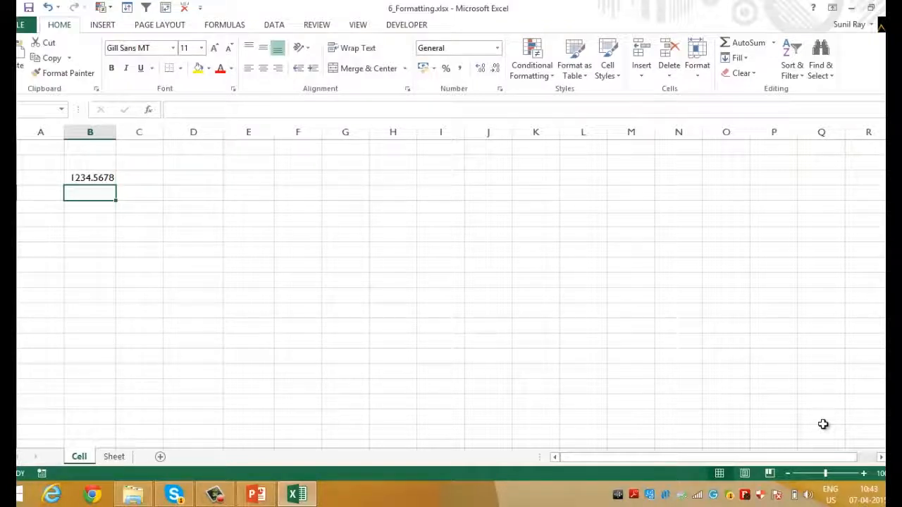
key(Up)
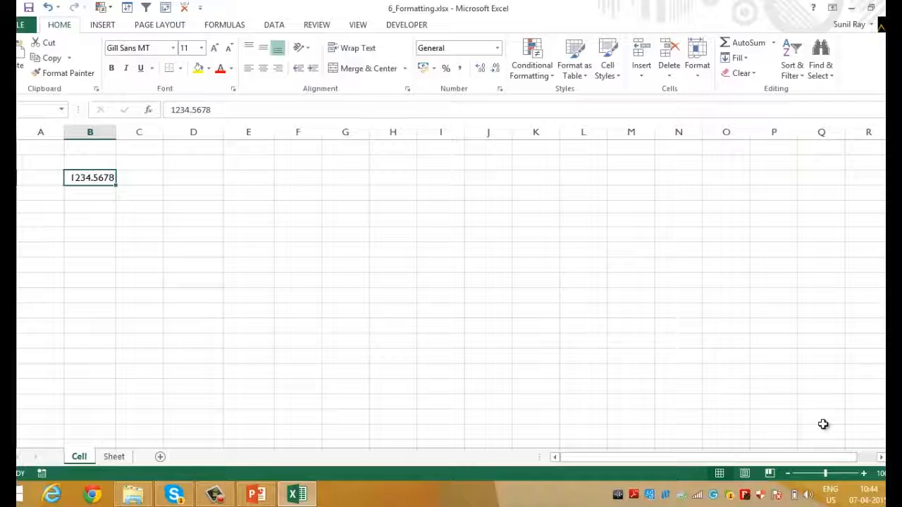
key(ctrl+1)
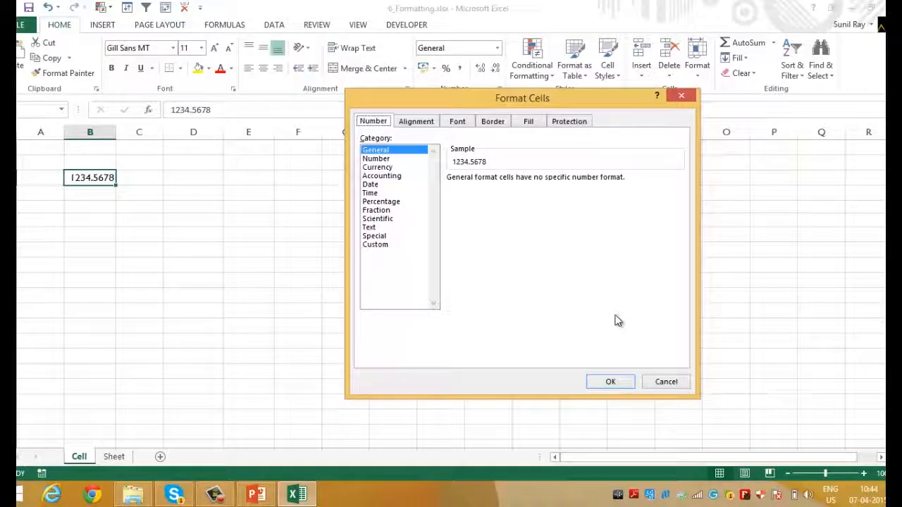
key(Escape)
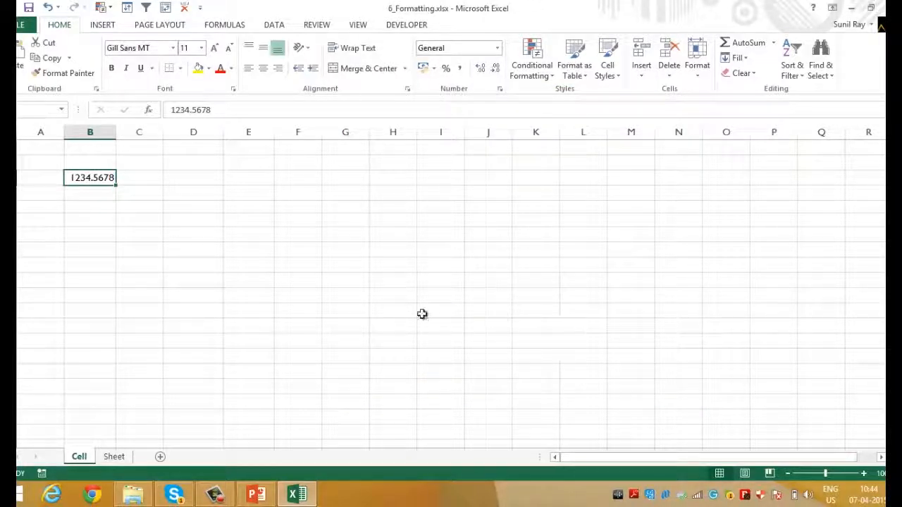
Make the number in cell B3 bold and colour it red.
click(111, 68)
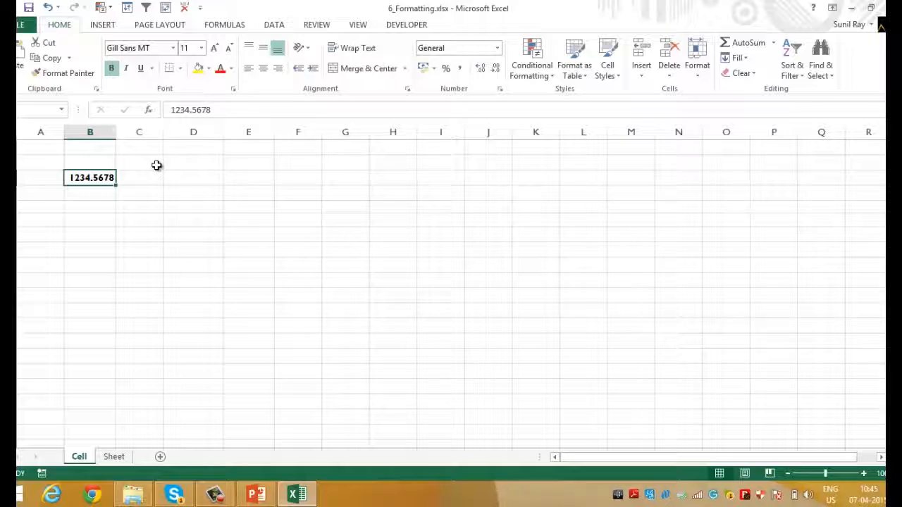
click(232, 69)
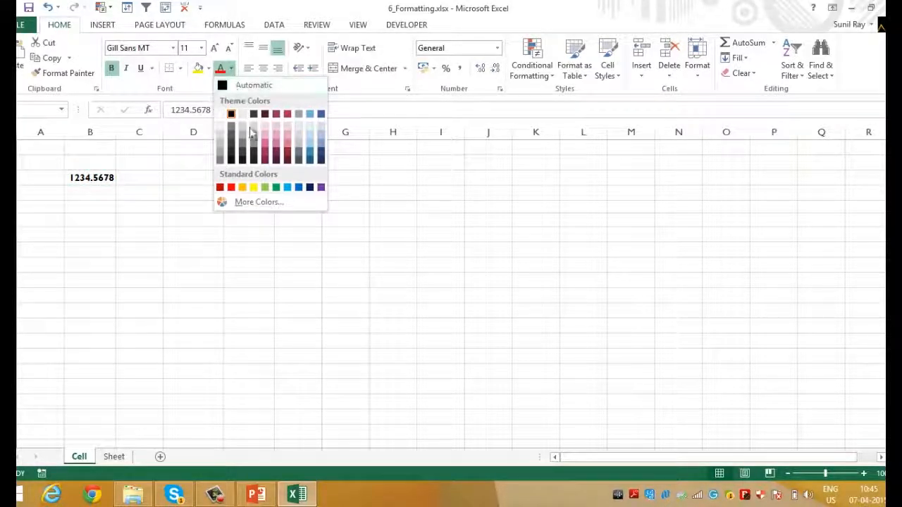
click(230, 187)
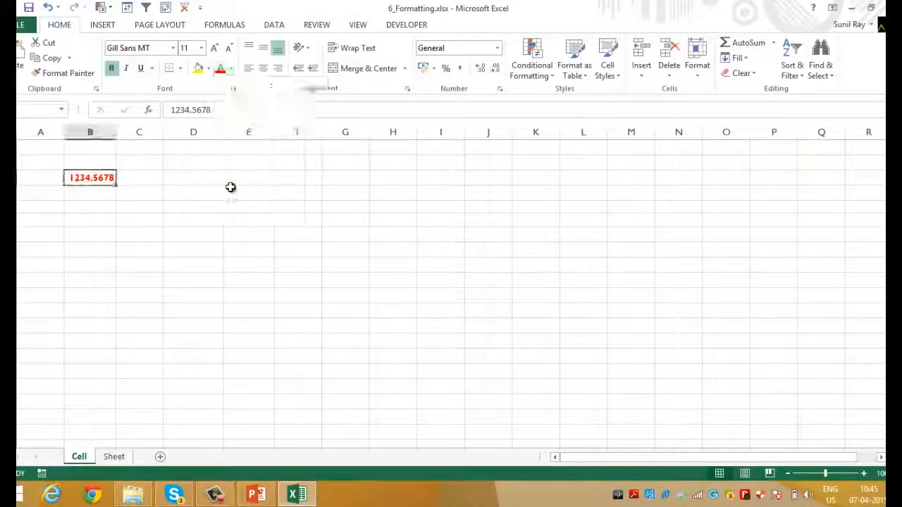
Set the font of cell B3 to Gill Sans MT (Body) at size 20.
click(202, 48)
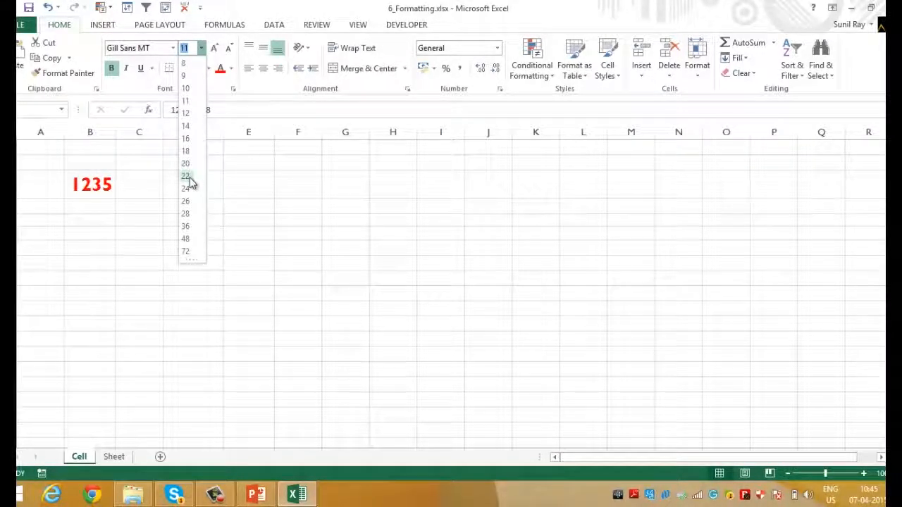
click(189, 164)
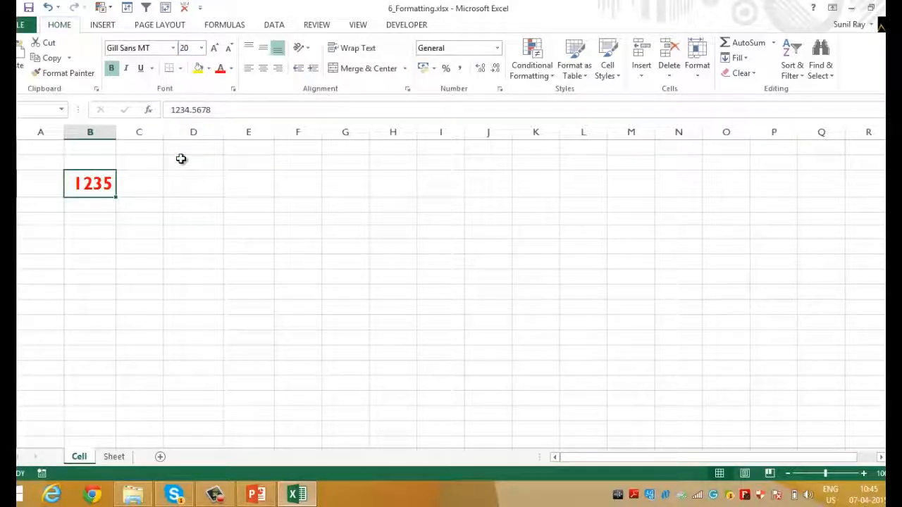
click(173, 48)
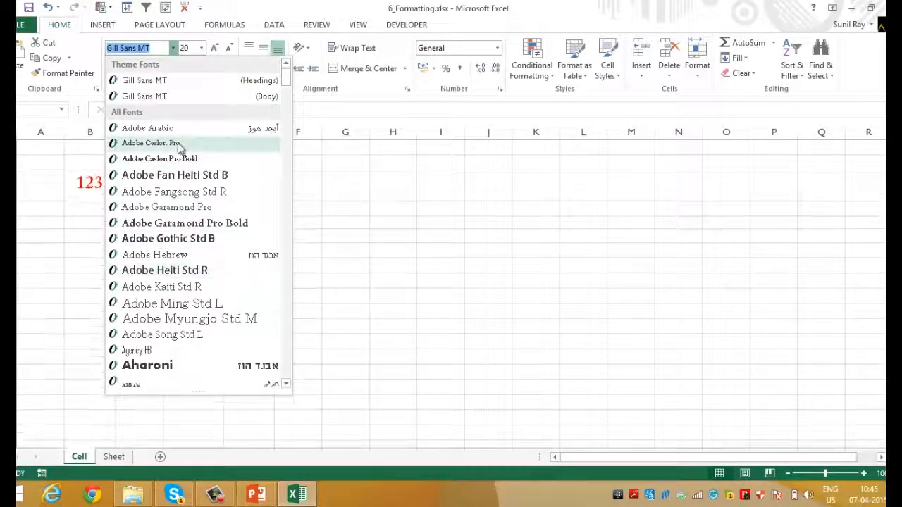
click(171, 96)
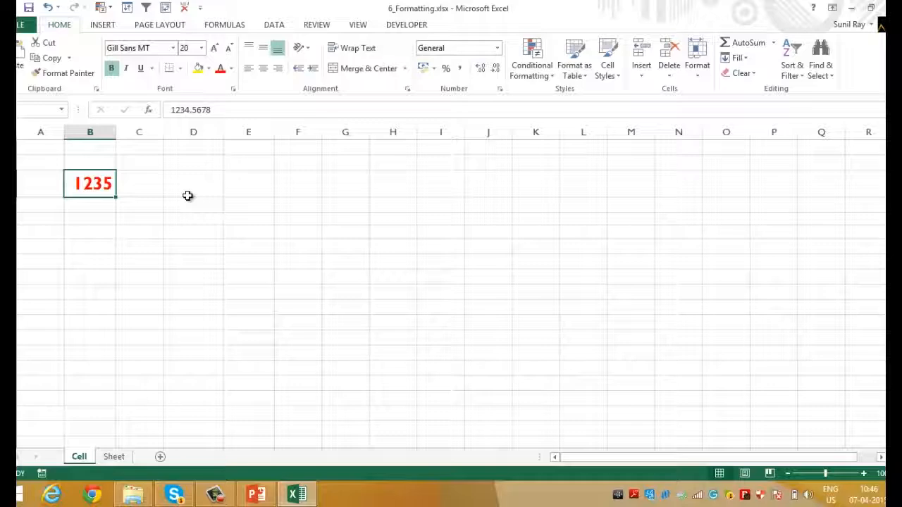
Look through the font settings and number categories in Format Cells, and apply the Number format with 2 decimal places to B3.
key(ctrl+1)
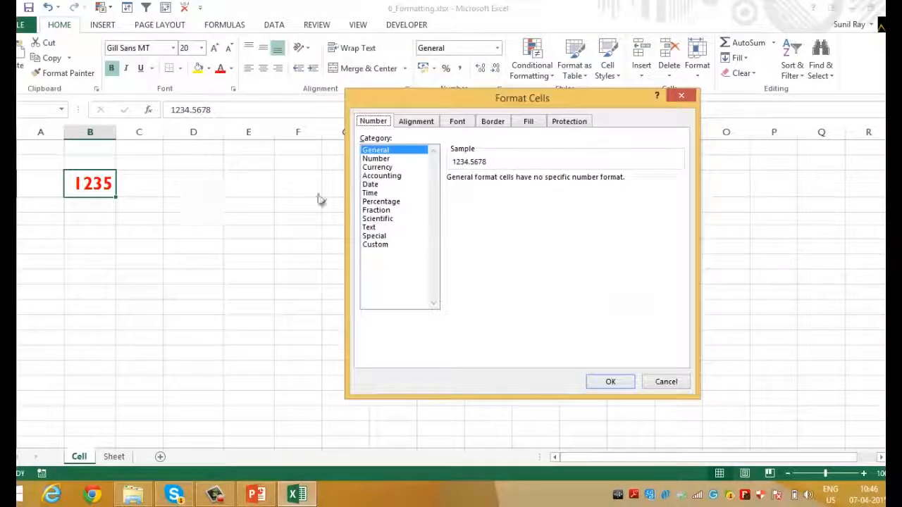
click(458, 123)
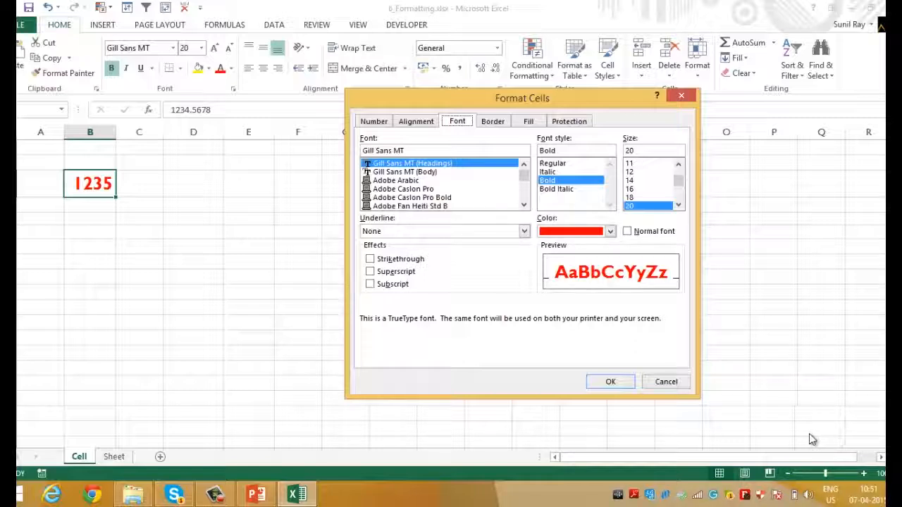
click(373, 122)
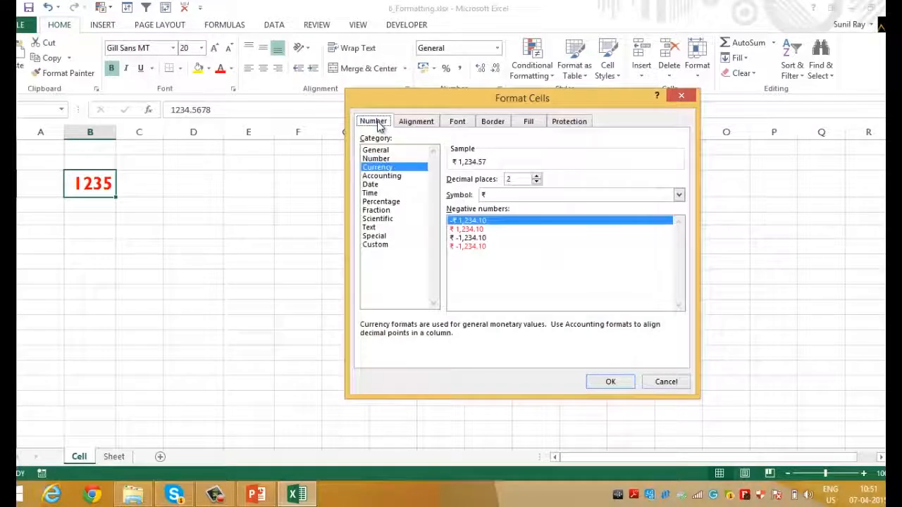
click(379, 160)
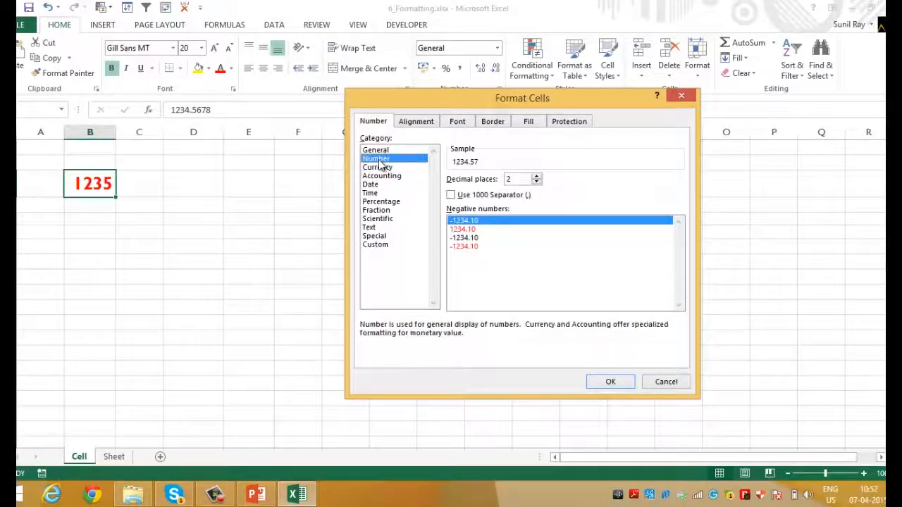
click(383, 169)
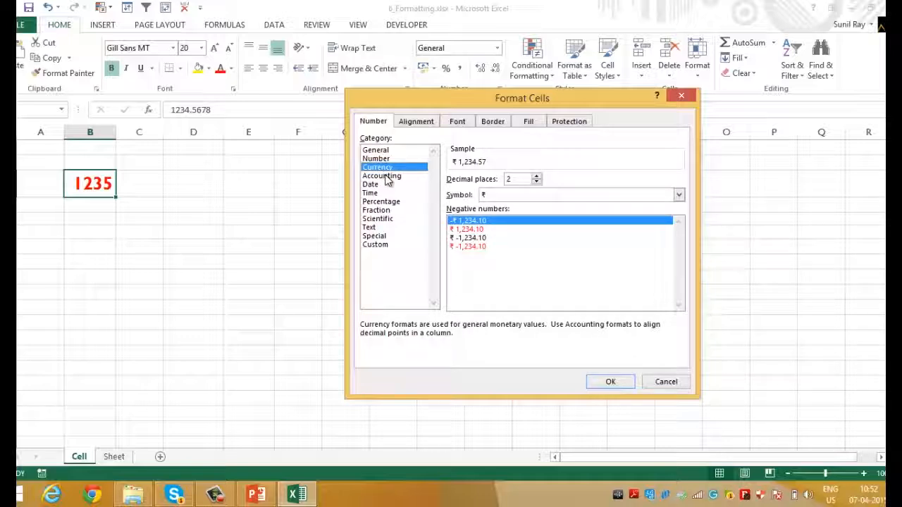
click(385, 176)
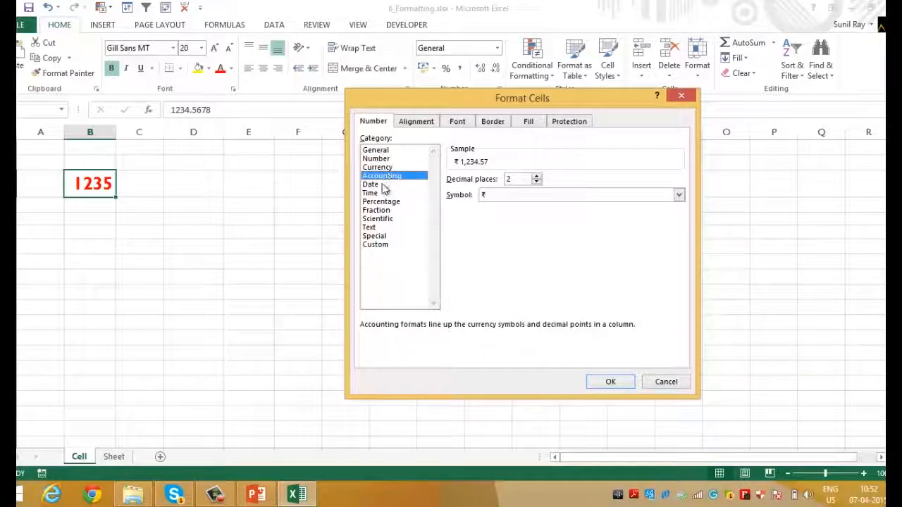
click(383, 186)
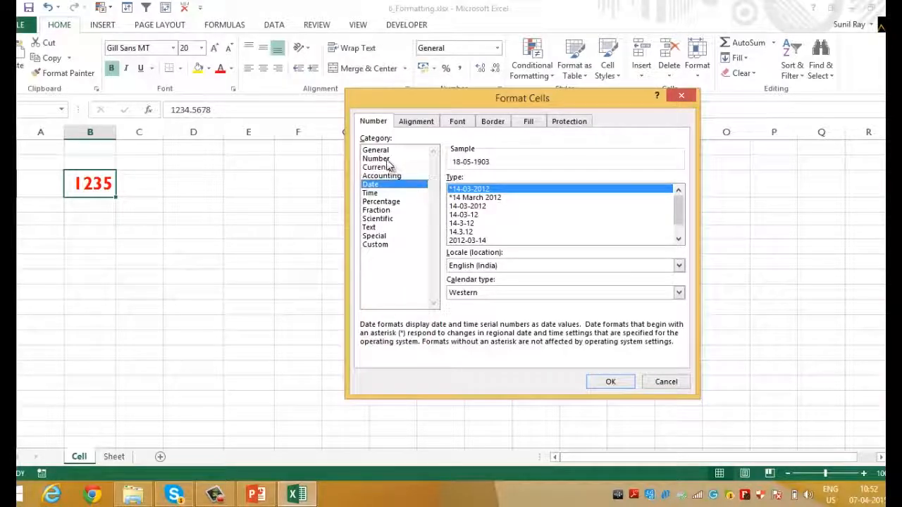
click(387, 159)
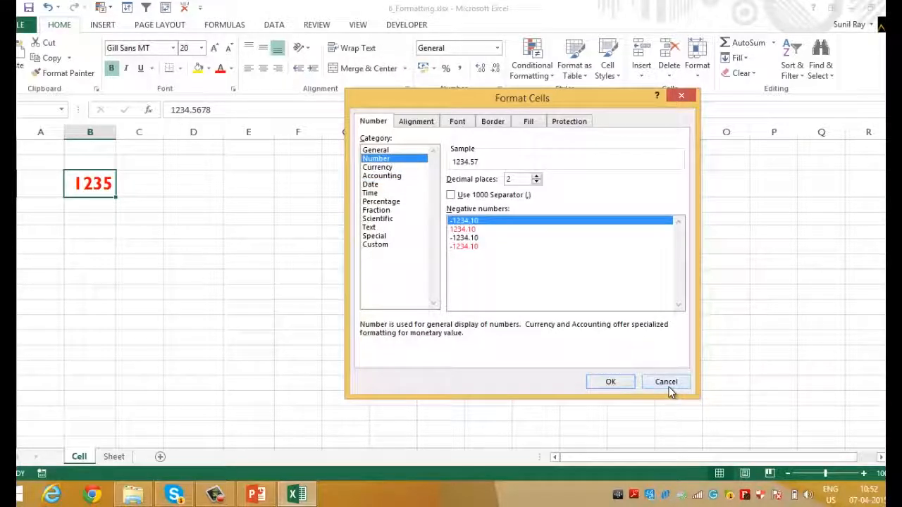
key(Return)
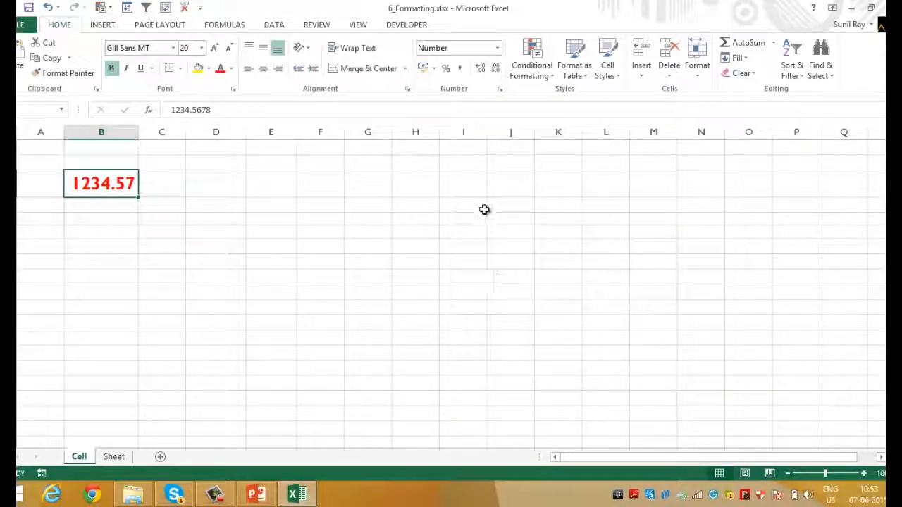
Remove both decimal places from the number in B3, and change its number format to rupee currency.
click(496, 69)
click(496, 69)
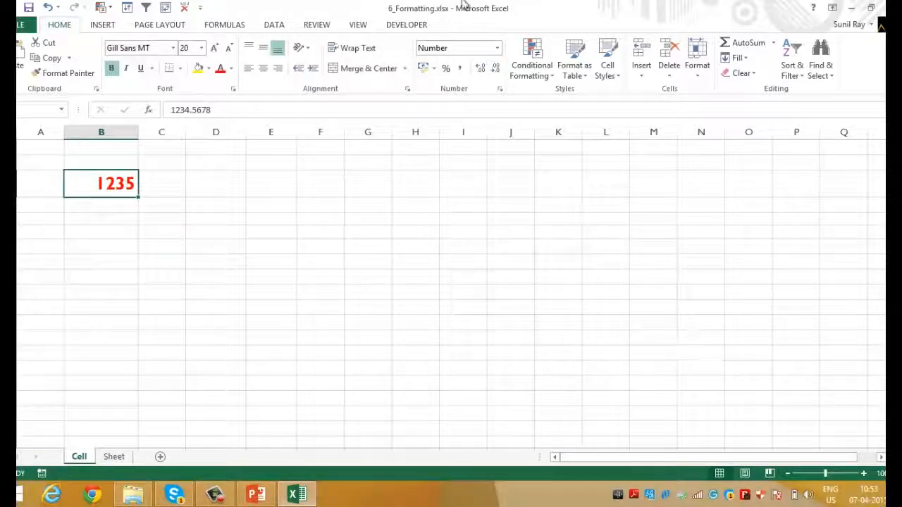
click(498, 49)
click(499, 52)
click(499, 50)
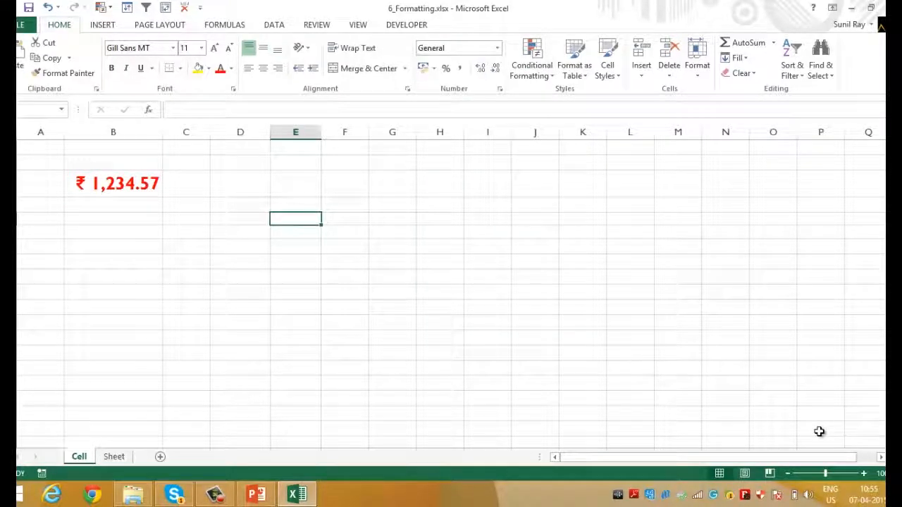
Enter the text "Analytics" in cell E5 and keep that cell selected.
text(An)
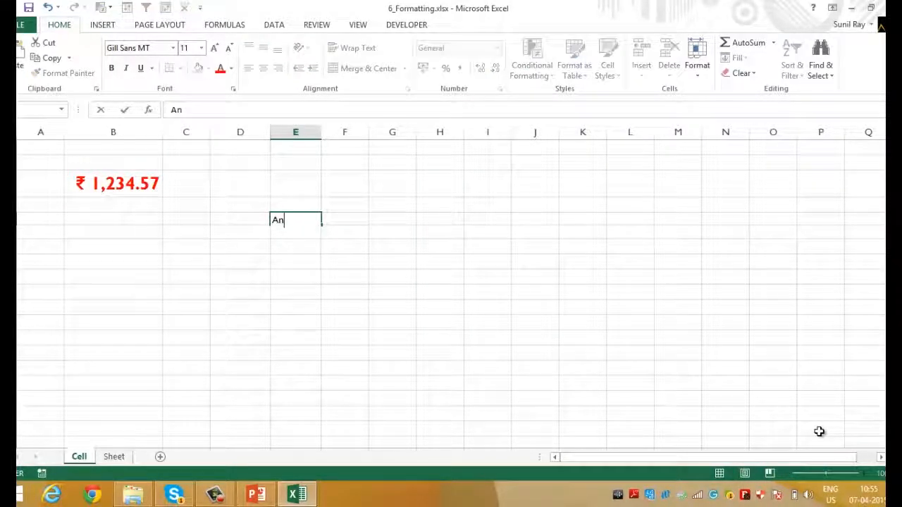
text(alytics)
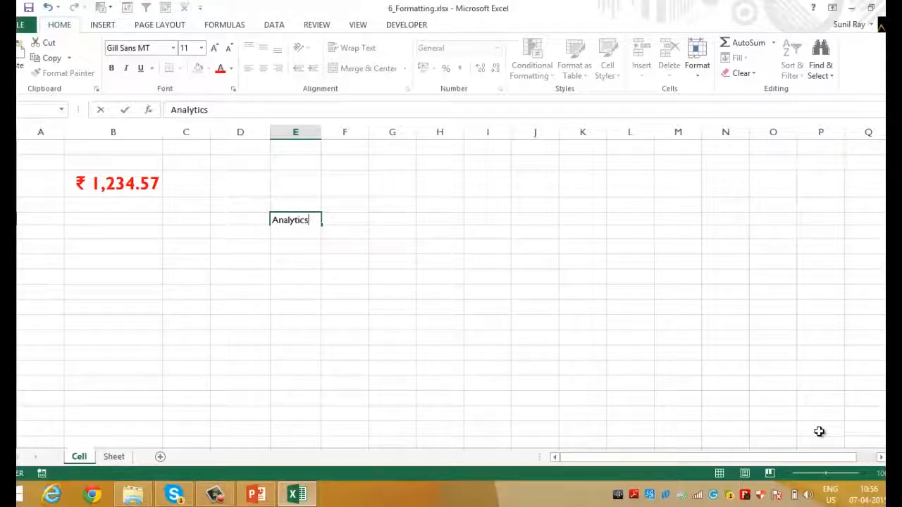
key(Return)
key(Up)
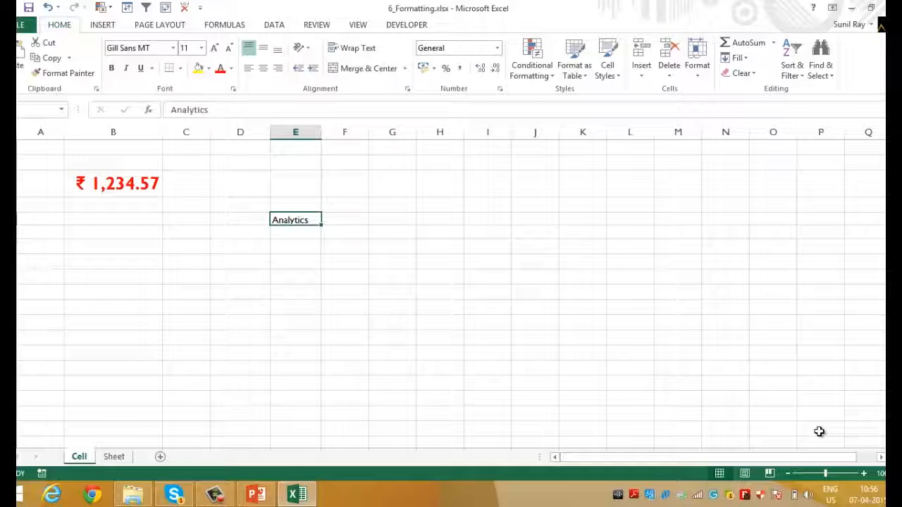
Enter the note "Merge Cells E5:H6" in cell G4.
key(Up)
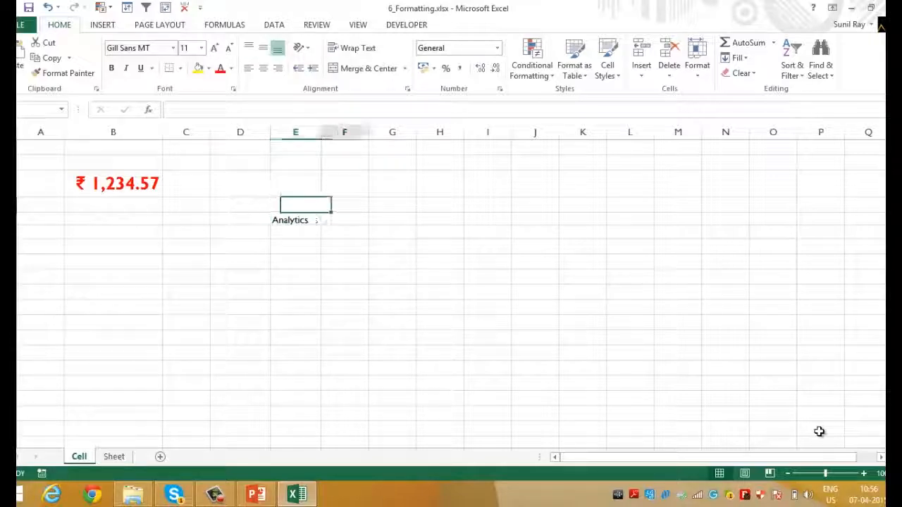
key(Right)
key(Right)
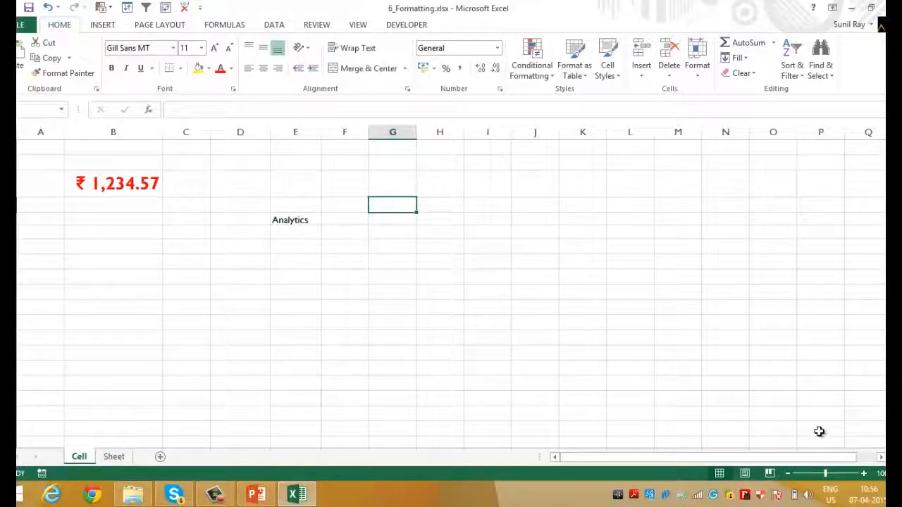
text(Merge Cel)
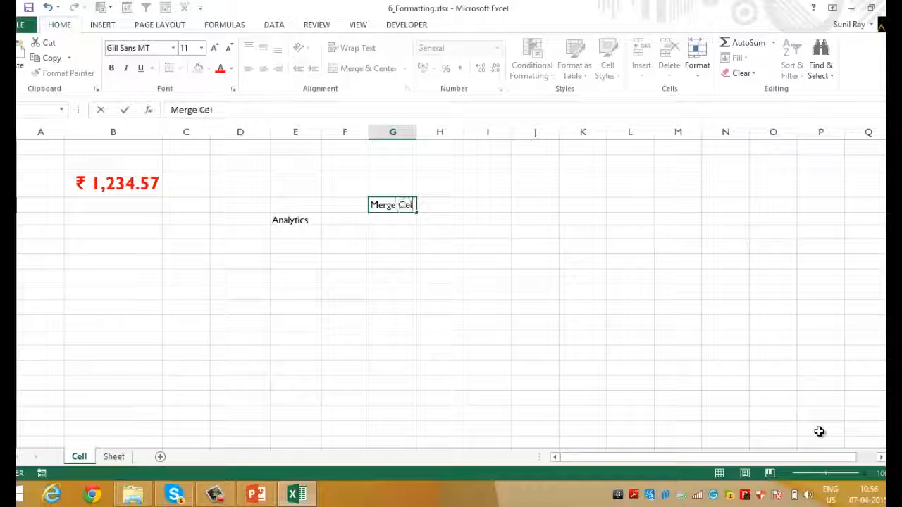
text(ls E5:H6)
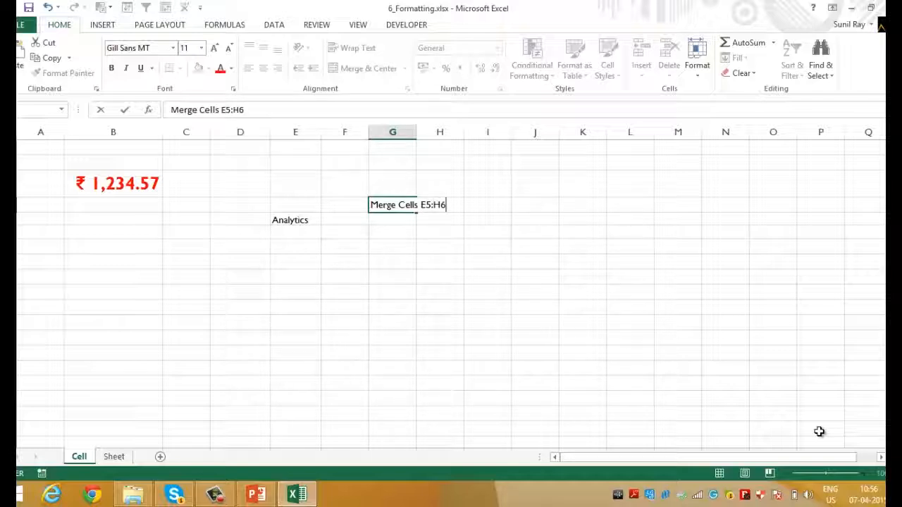
key(Return)
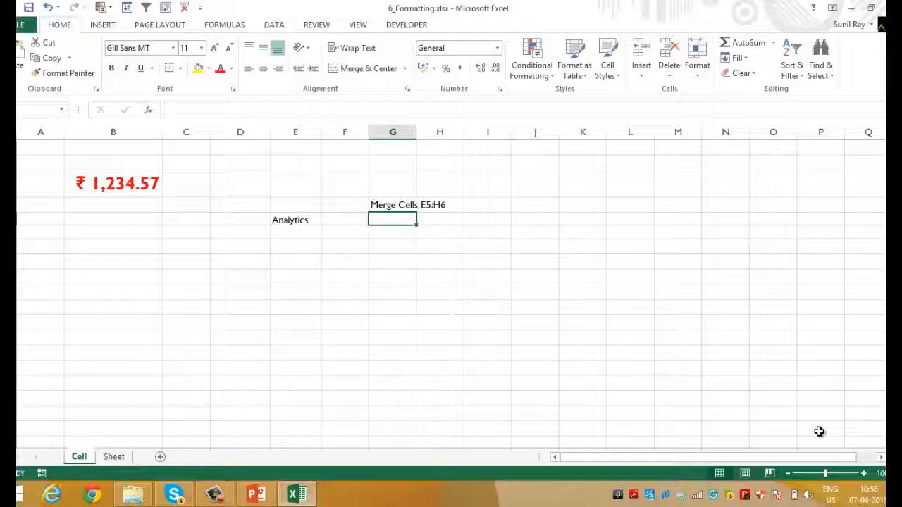
Enter the notes "Horizontal Allignment to right" in cell G5 and "Vertical Allignment to top" in cell G6.
text(Horizontal Allignment to right)
key(ctrl+Return)
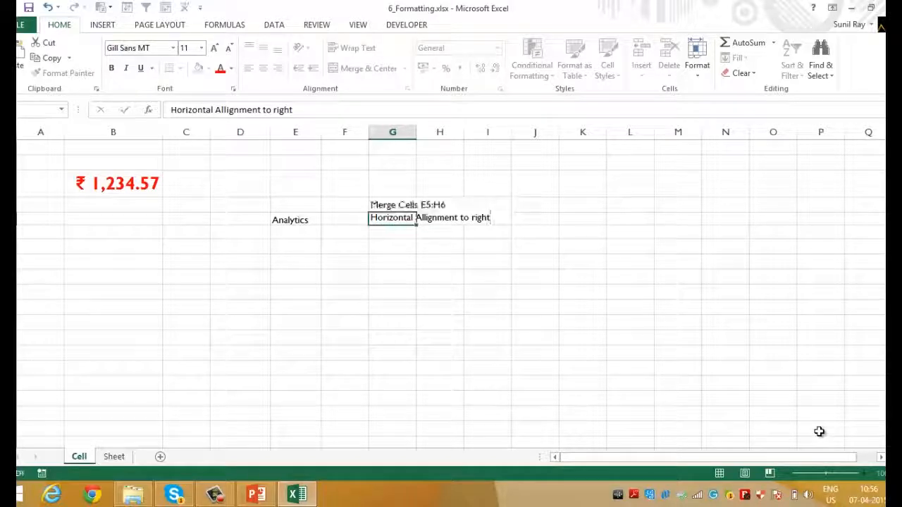
key(Return)
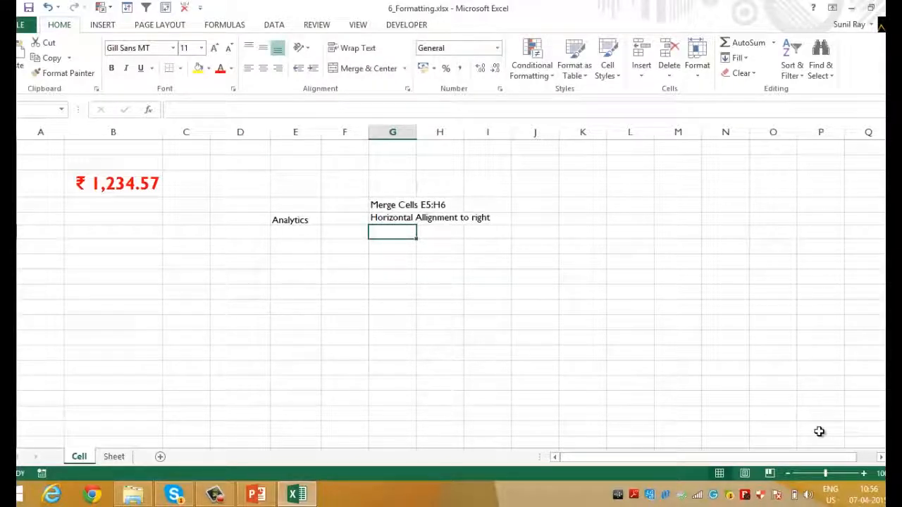
text(Vertical Allignment to top)
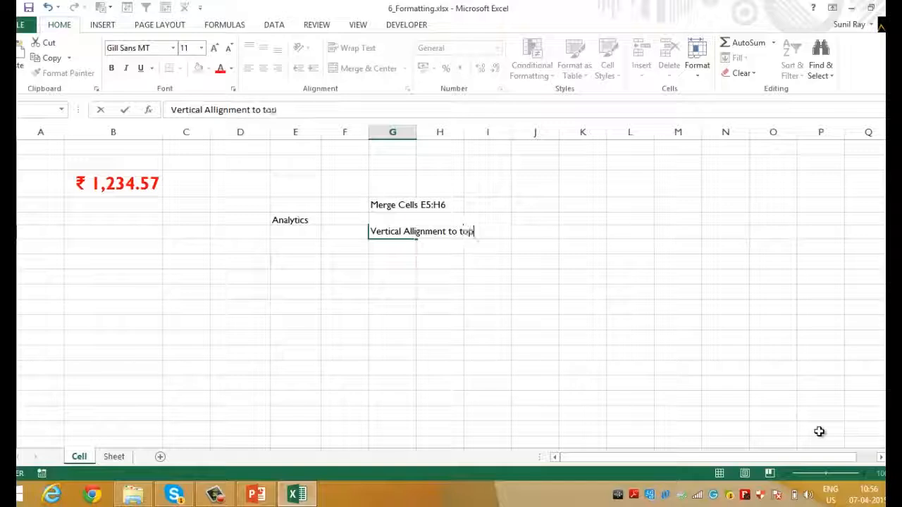
key(Return)
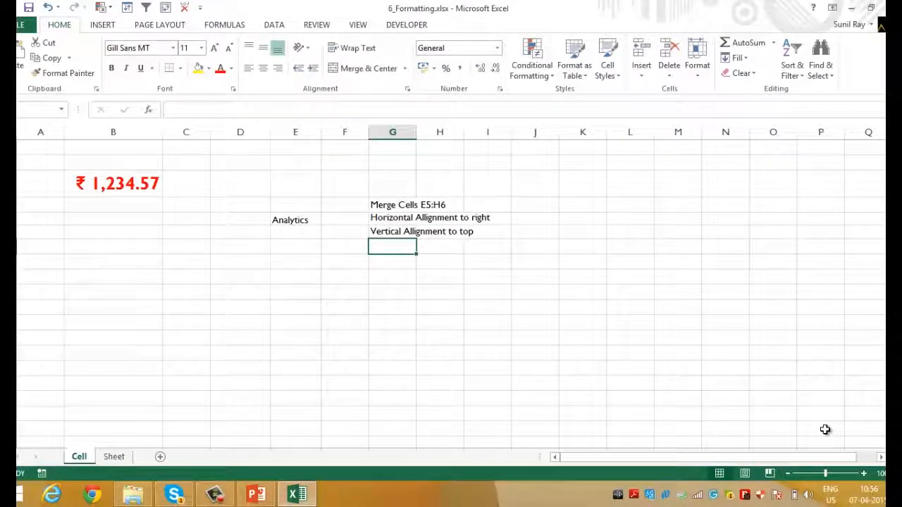
Enter the note "Text Orientation by 45 degree" in cell G7, correcting the misspelled last word.
text(Text)
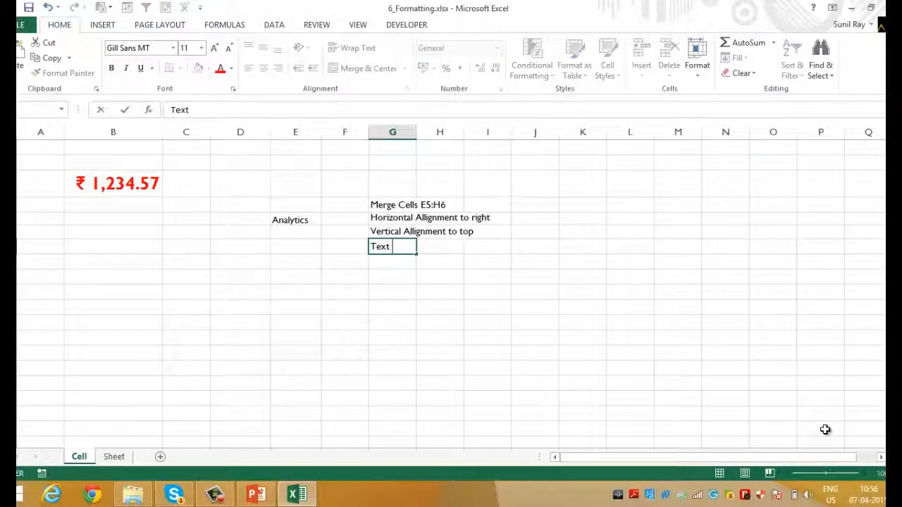
text( Orientatio)
text(by 45)
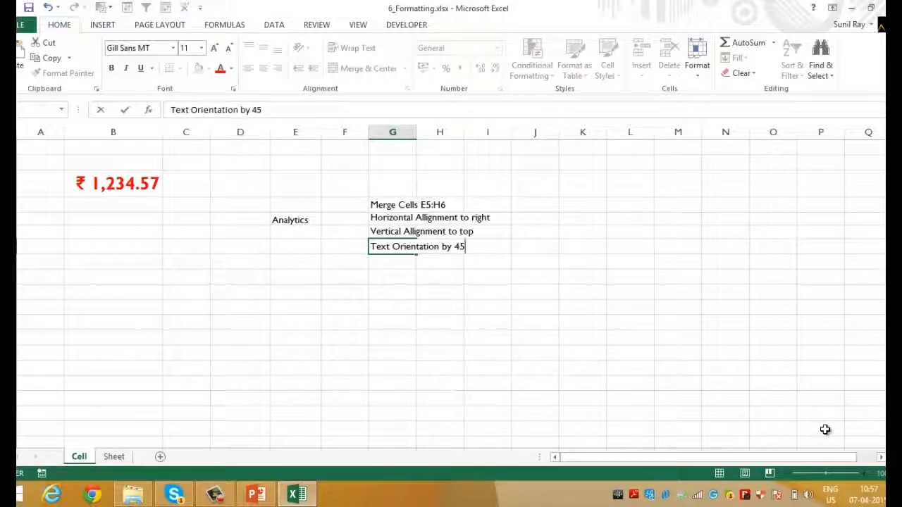
text( degrre)
key(ctrl+Return)
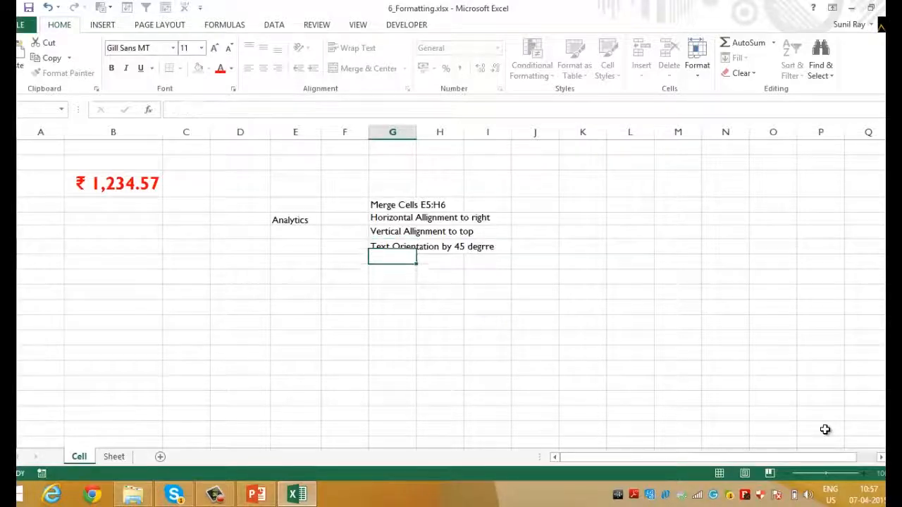
key(Down)
key(Up)
key(F2)
key(Left)
key(BackSpace)
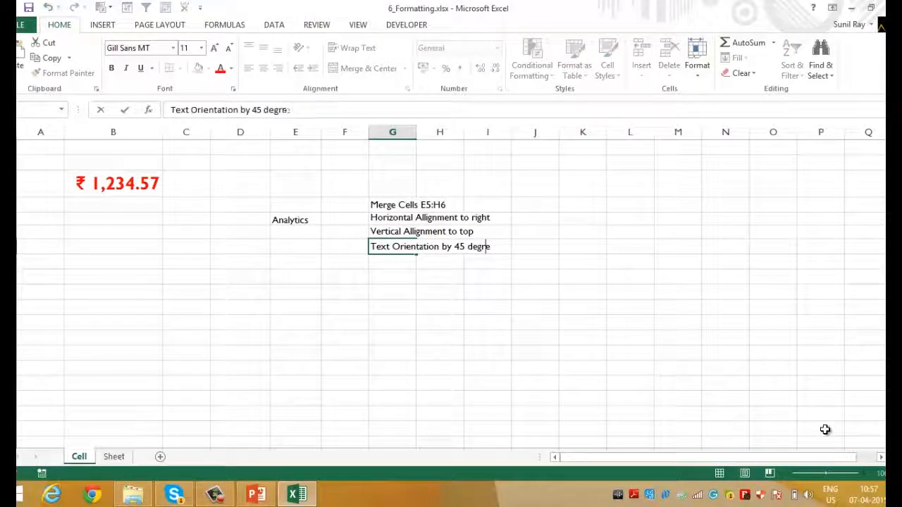
text(e)
key(Return)
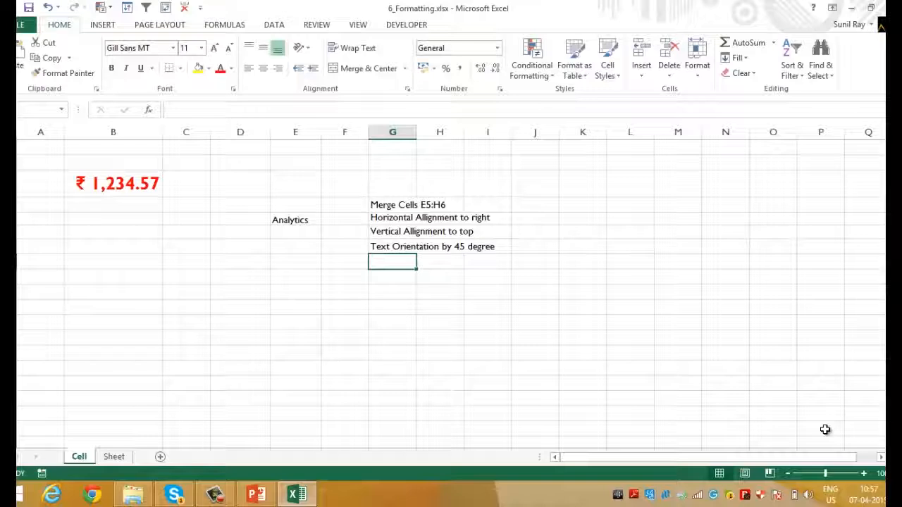
click(582, 398)
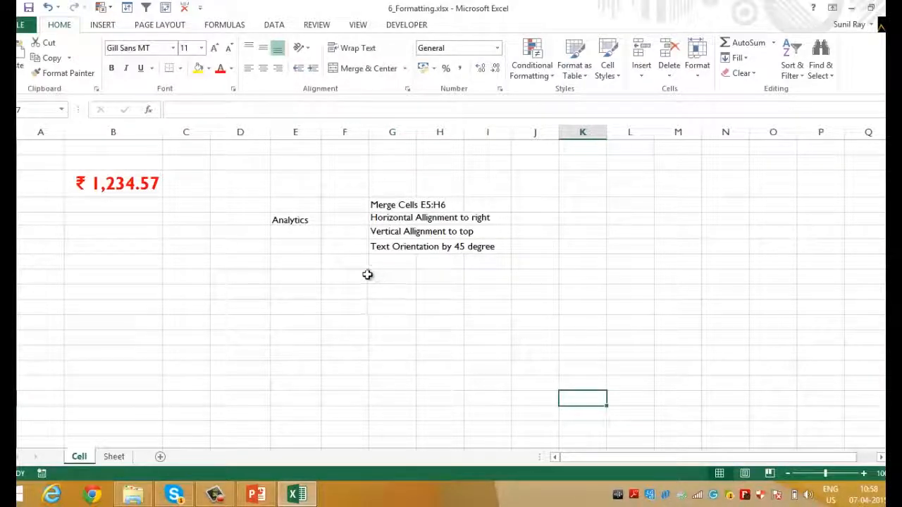
Change the range in the G4 note so that it reads "Merge Cells E5:F6".
drag(289, 221, 334, 234)
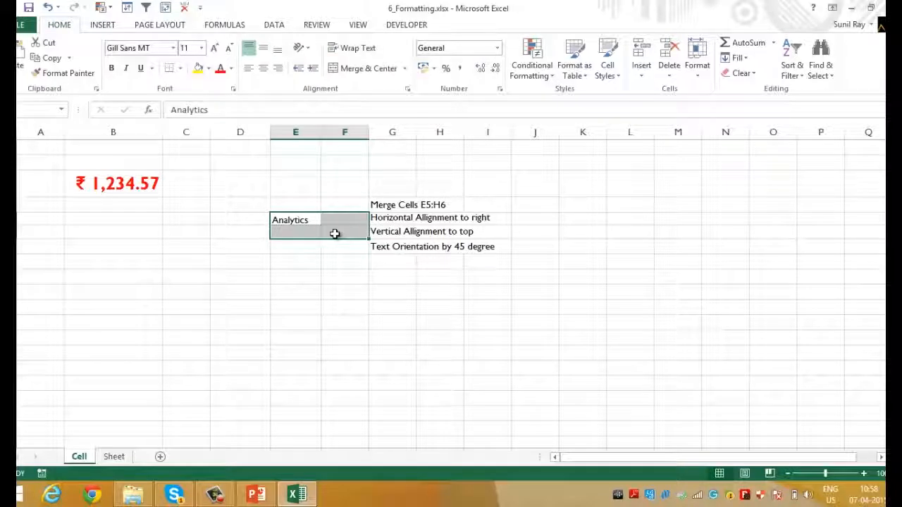
click(386, 205)
click(240, 109)
key(BackSpace)
text(F)
key(Return)
Merge and center cells E5:F6 and angle the Analytics text counterclockwise.
key(Left)
key(Left)
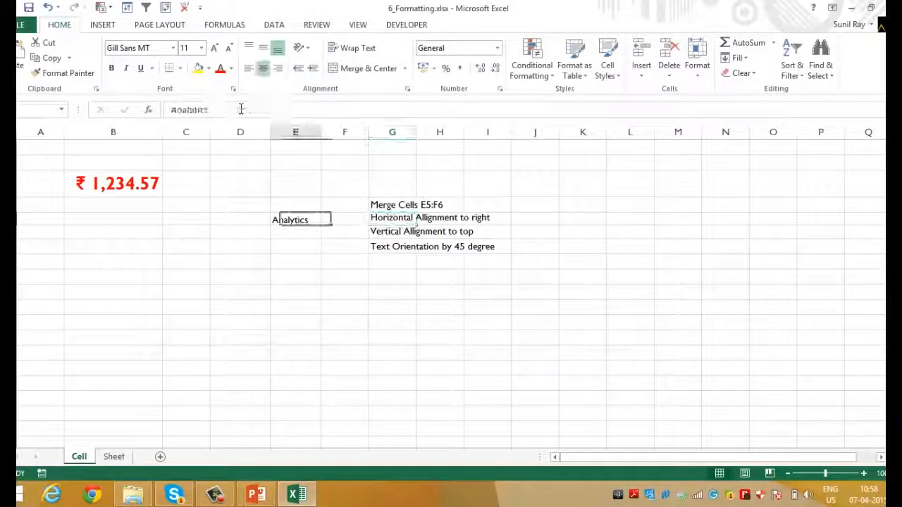
key(shift+Down)
key(shift+Right)
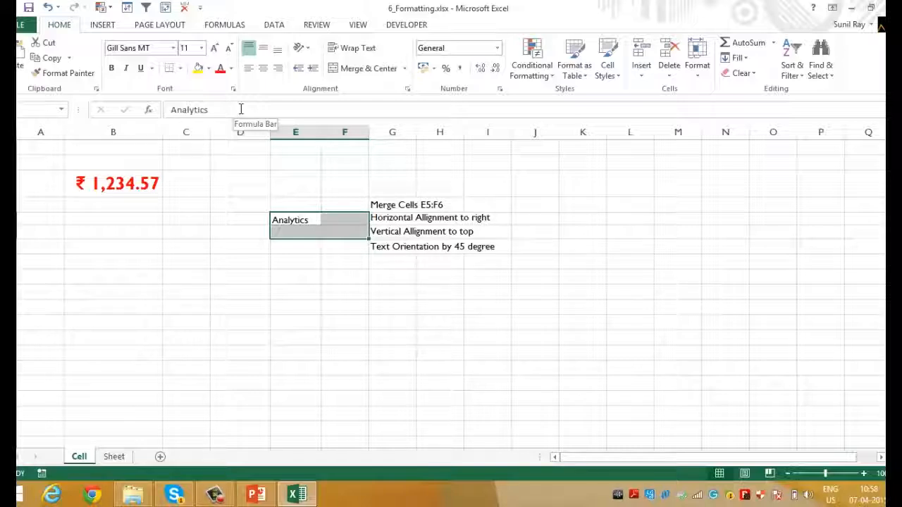
click(352, 70)
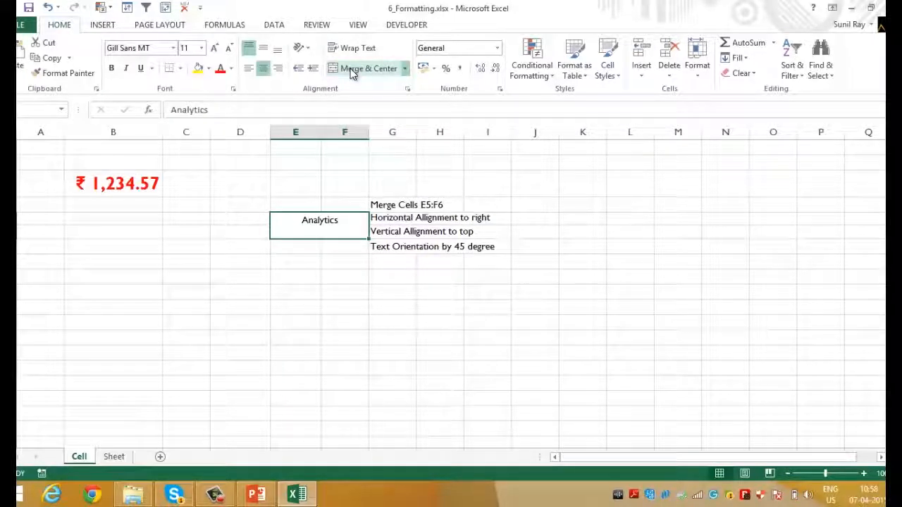
click(309, 49)
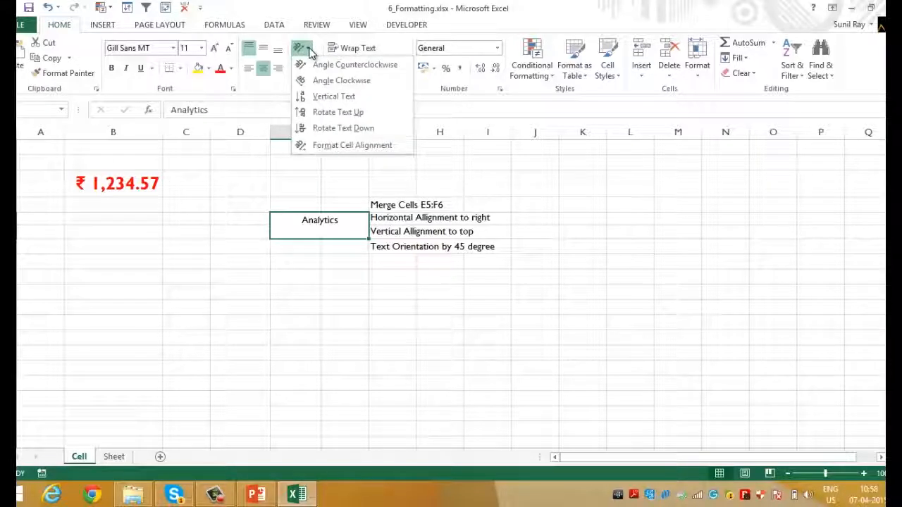
click(319, 69)
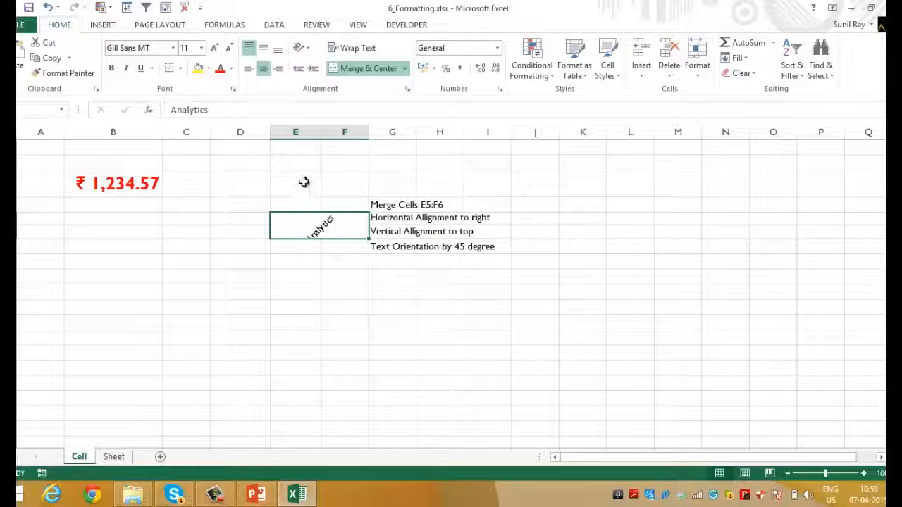
Align the text in the merged Analytics cell to the right horizontally and to the top vertically.
click(279, 75)
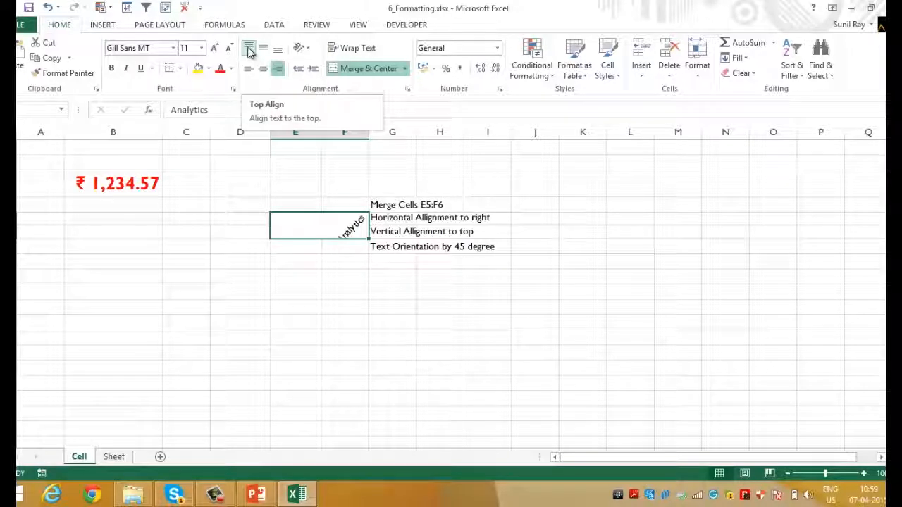
click(249, 49)
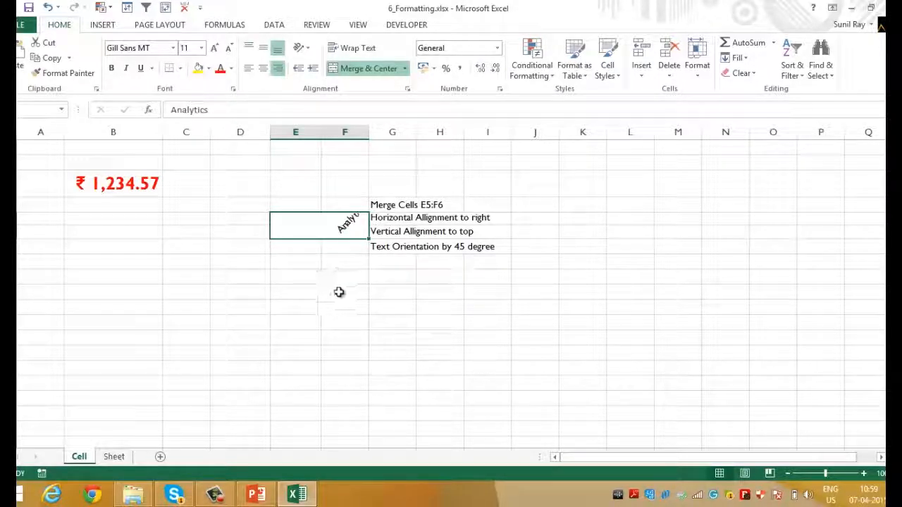
click(248, 48)
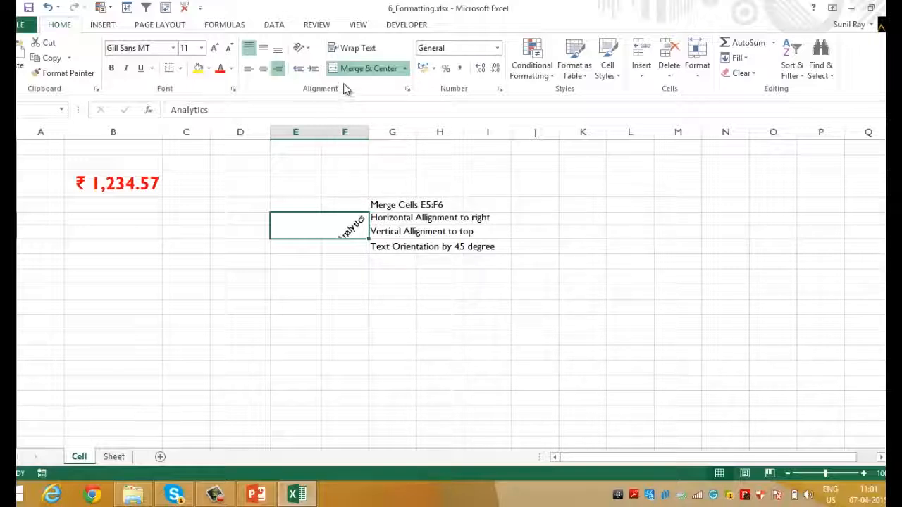
Turn on text wrapping for the merged Analytics cell and enlarge column F and row 6 to fit the text.
click(360, 50)
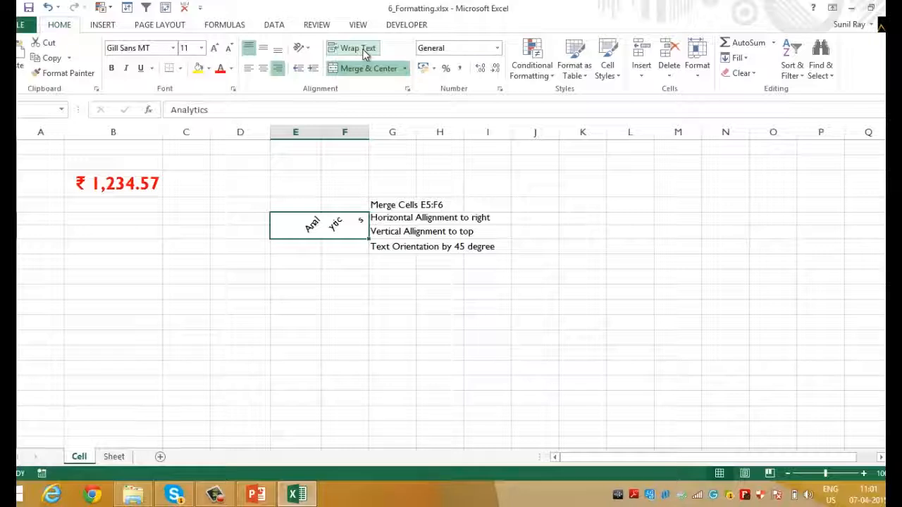
drag(368, 133, 393, 133)
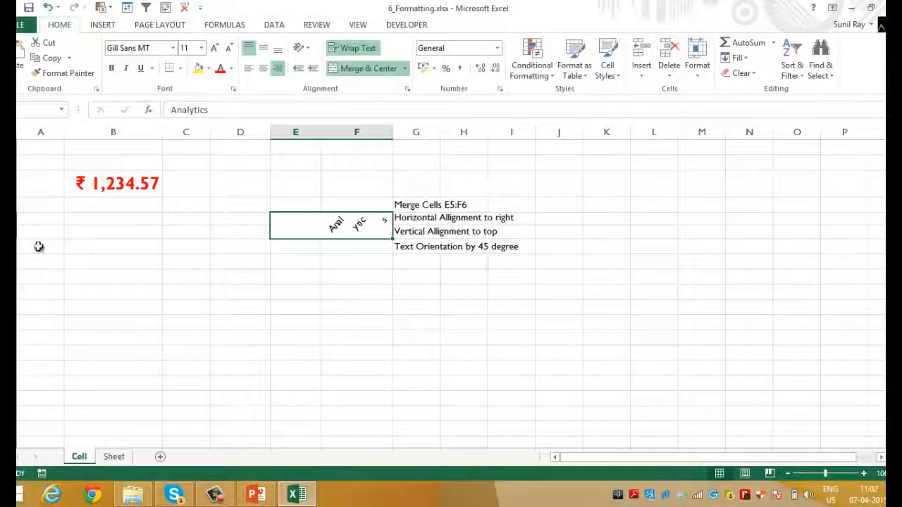
drag(19, 239, 18, 255)
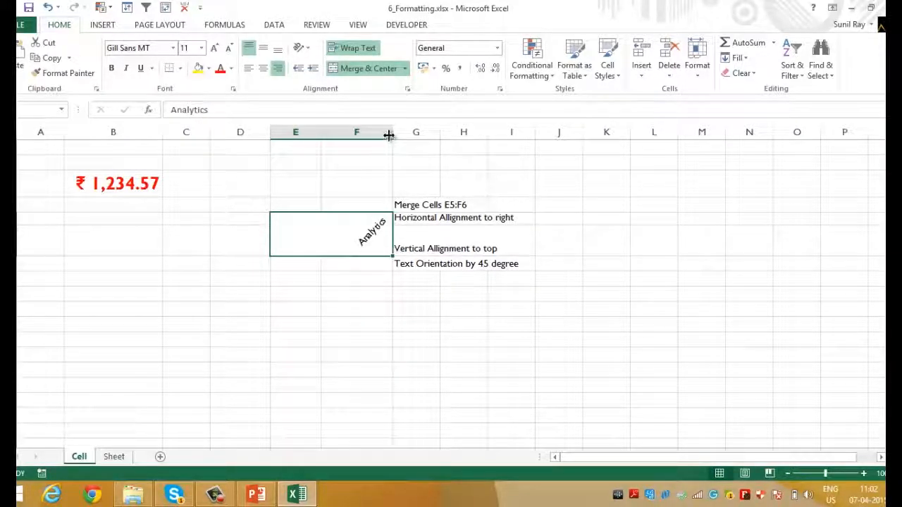
drag(391, 133, 397, 133)
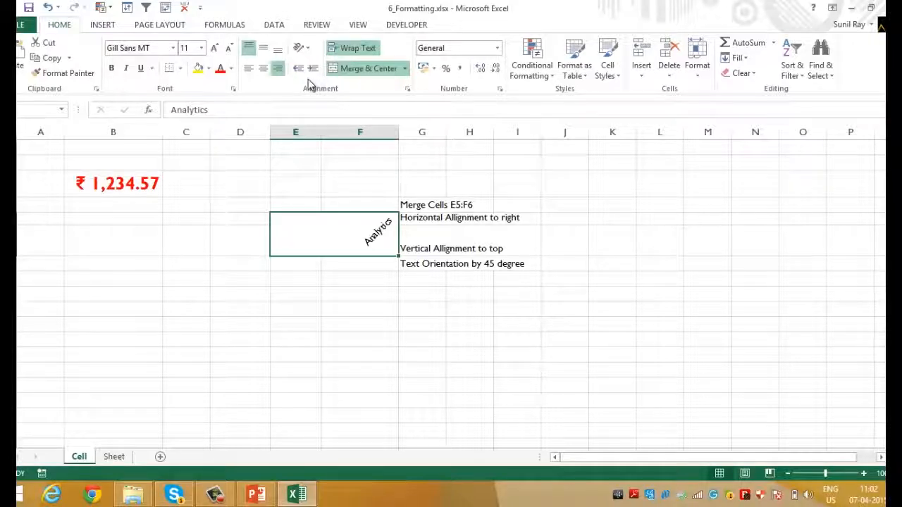
Set the border line color to red and apply a Thick Box Border to the merged Analytics cell.
click(181, 68)
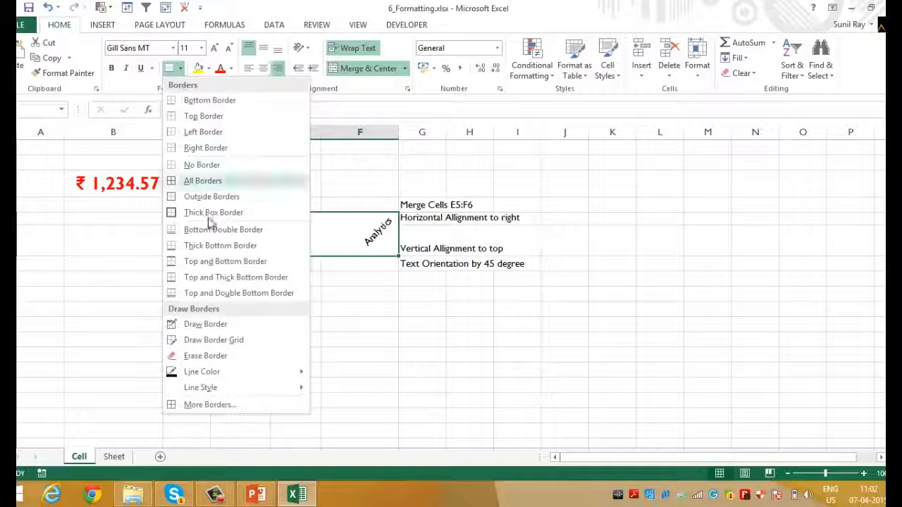
mouse_move(249, 371)
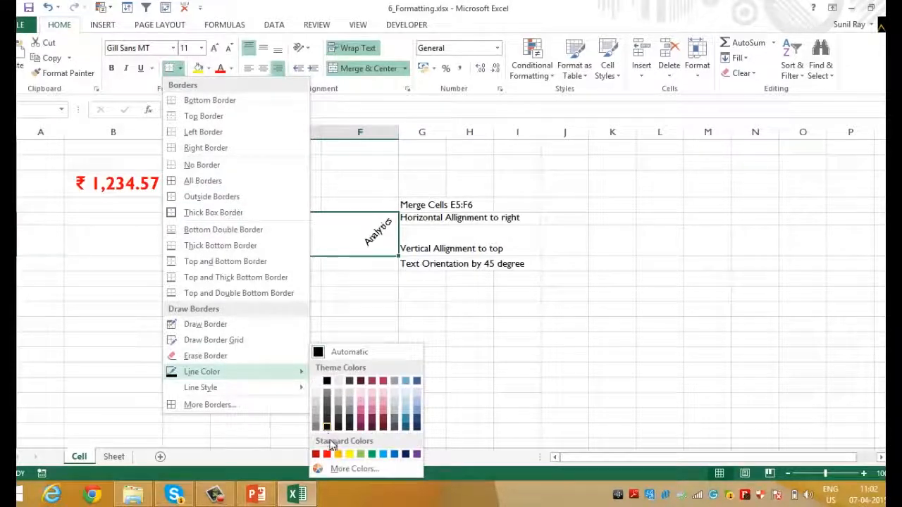
click(329, 454)
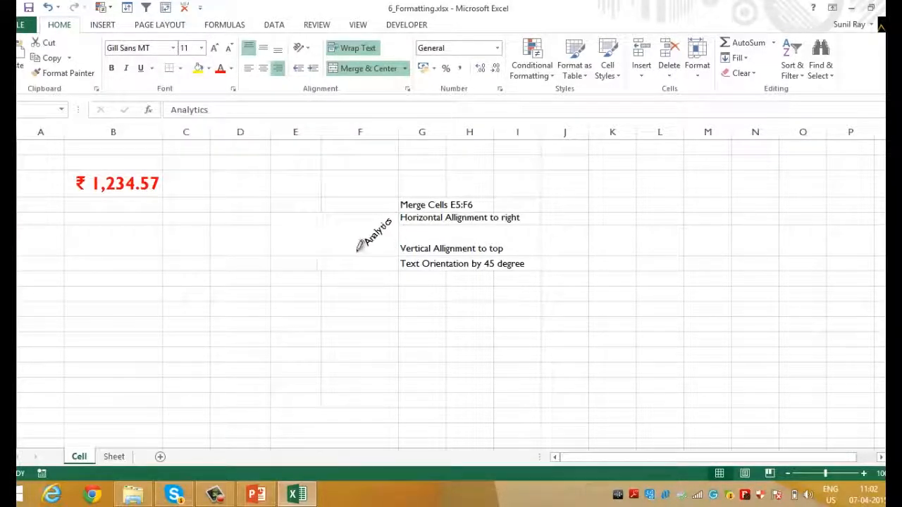
click(180, 67)
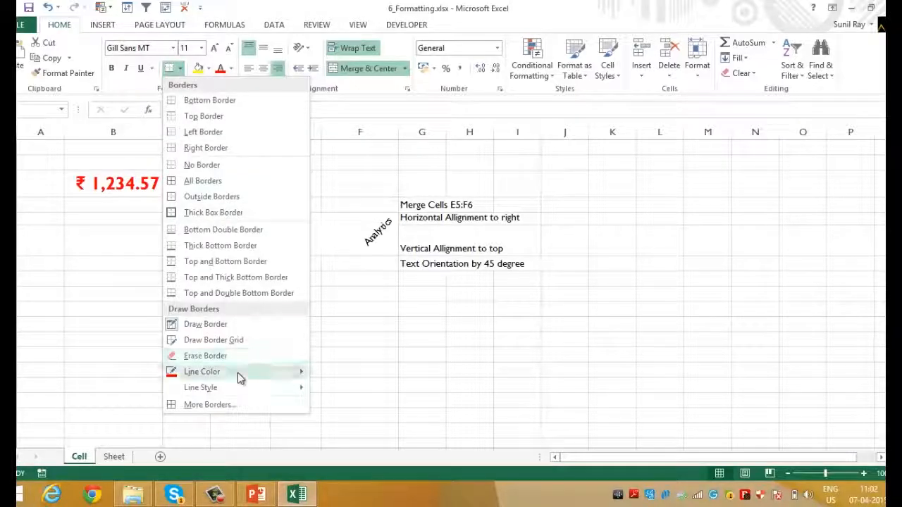
click(208, 212)
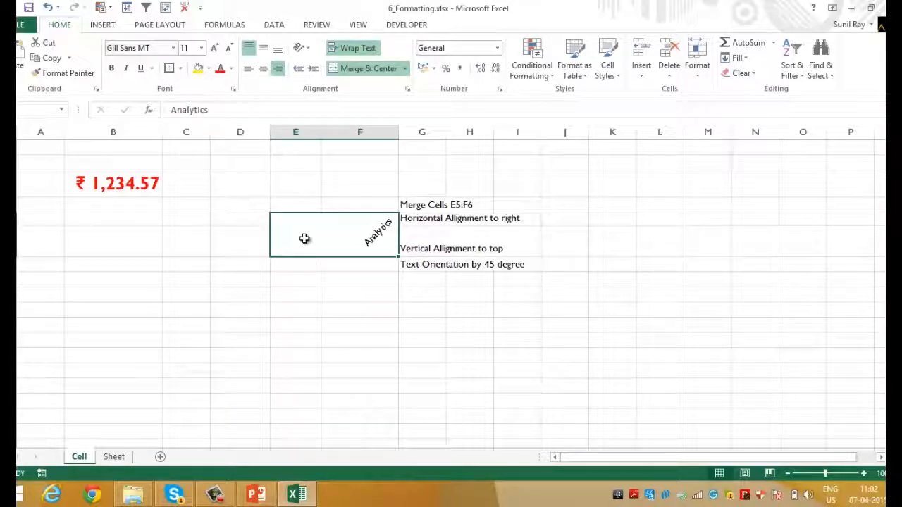
click(322, 267)
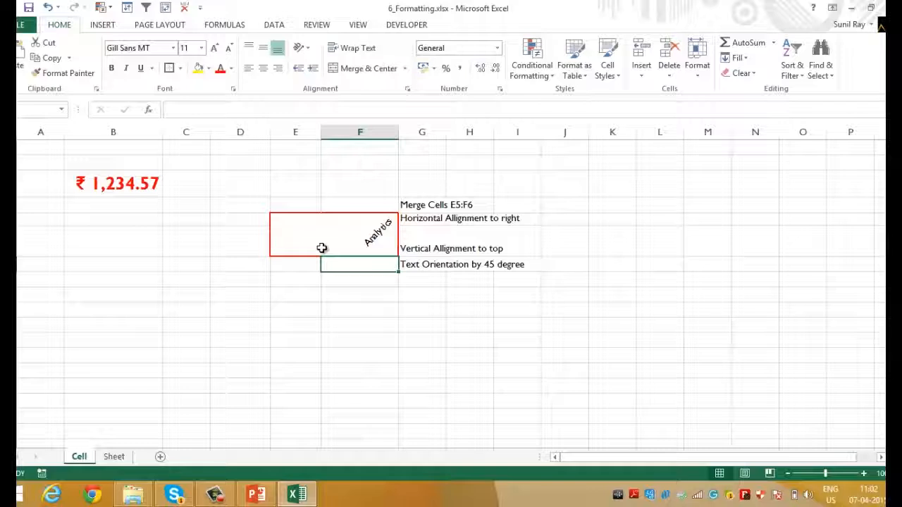
Apply the 20% - Accent2 cell style to the merged Analytics cell.
click(324, 230)
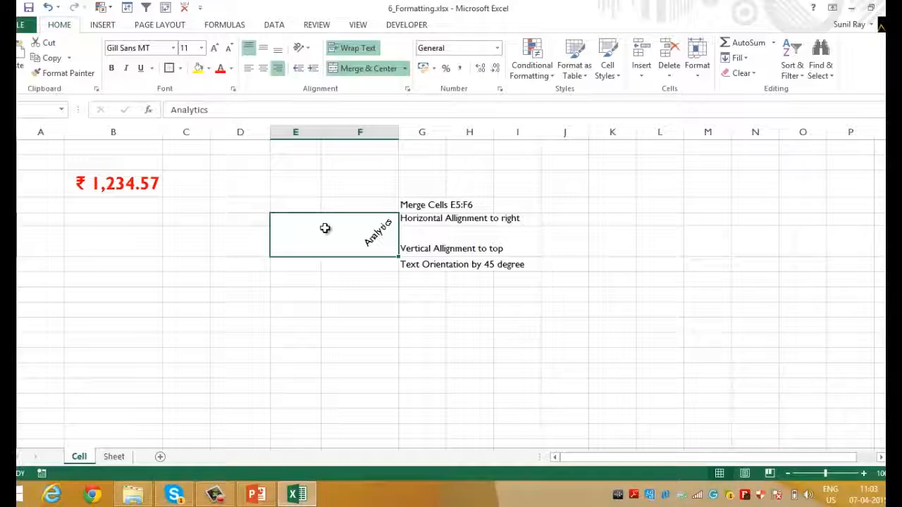
click(608, 67)
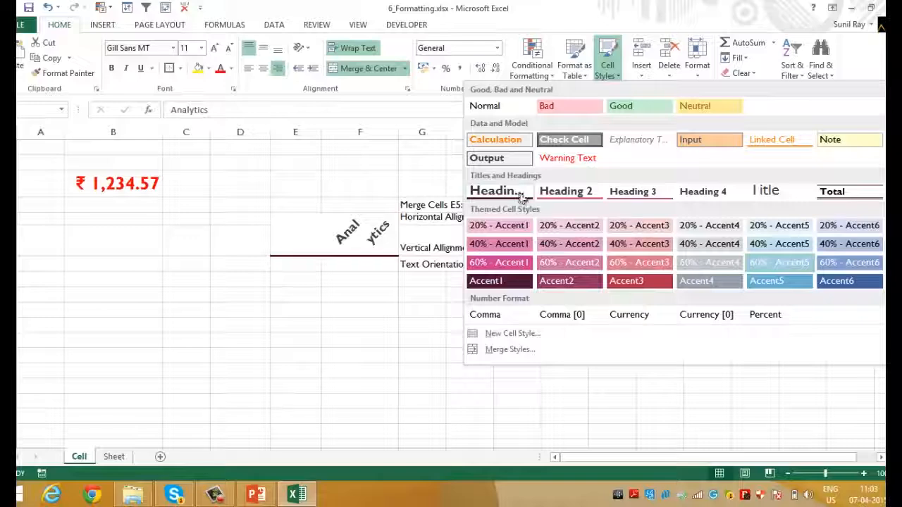
click(571, 229)
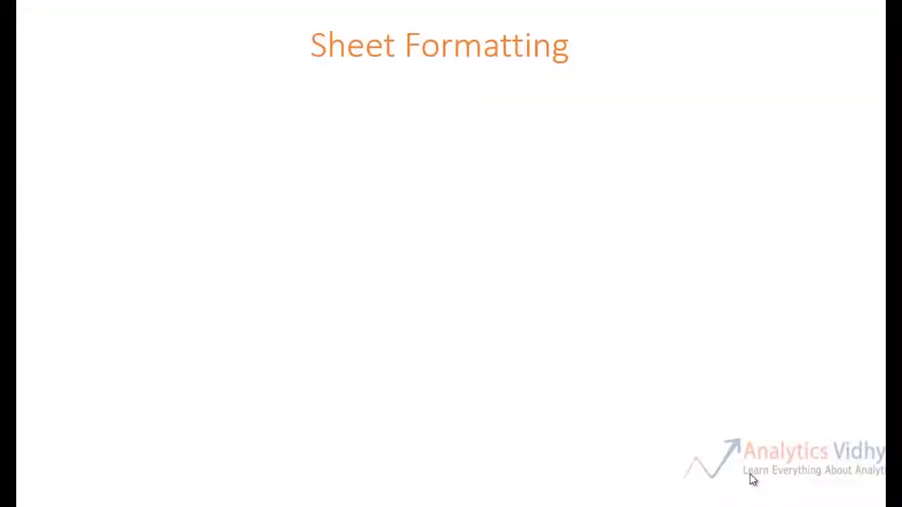
click(753, 480)
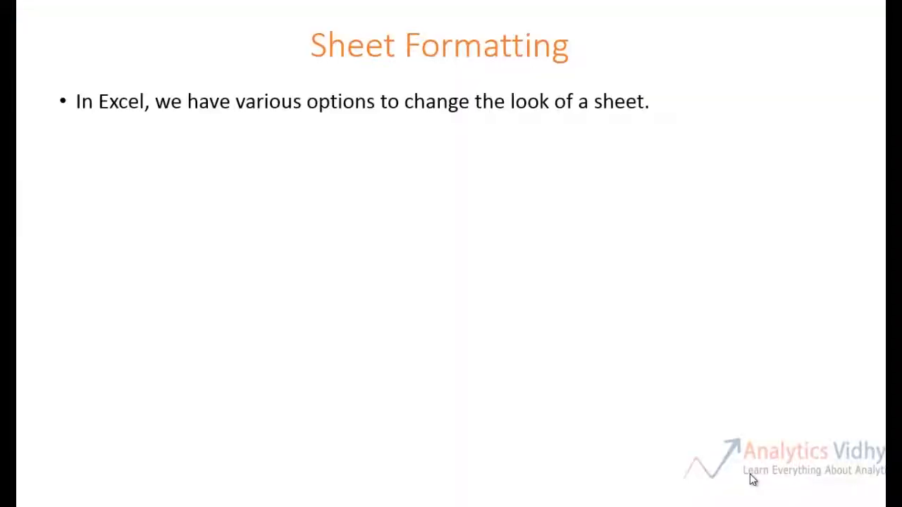
click(752, 480)
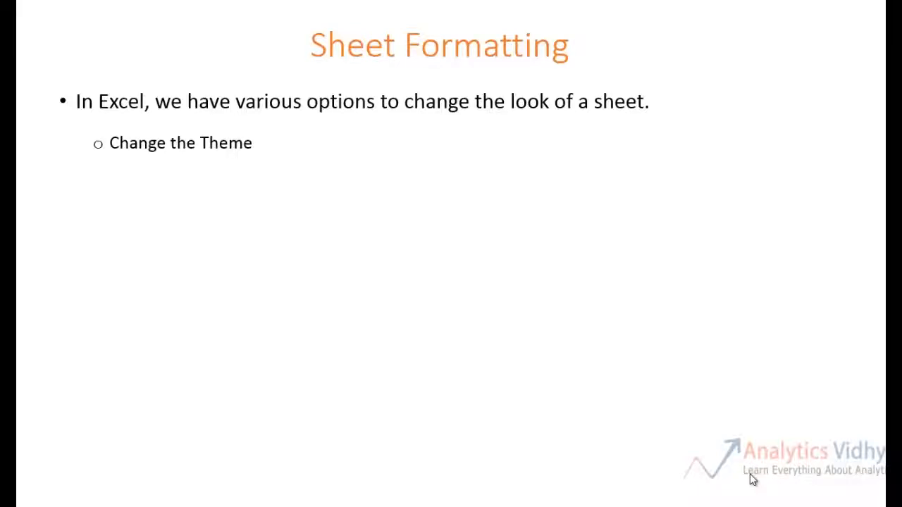
click(753, 480)
click(753, 480)
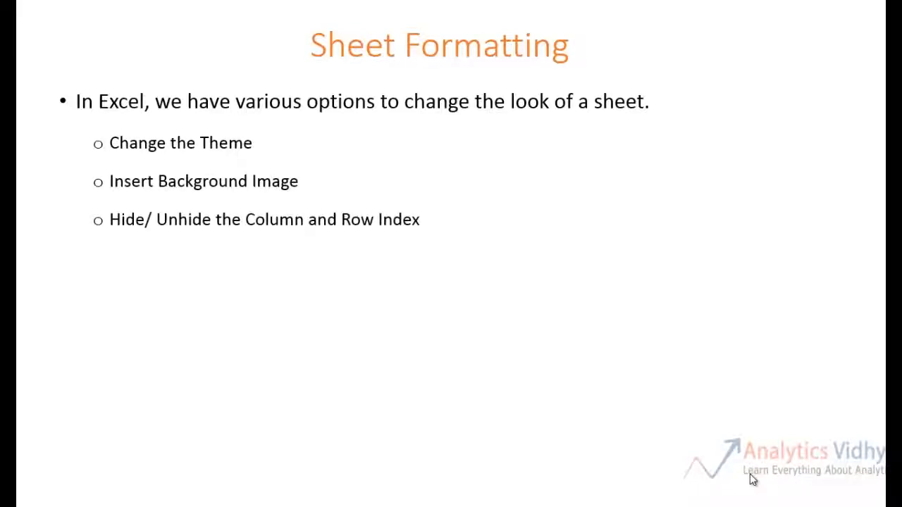
click(752, 480)
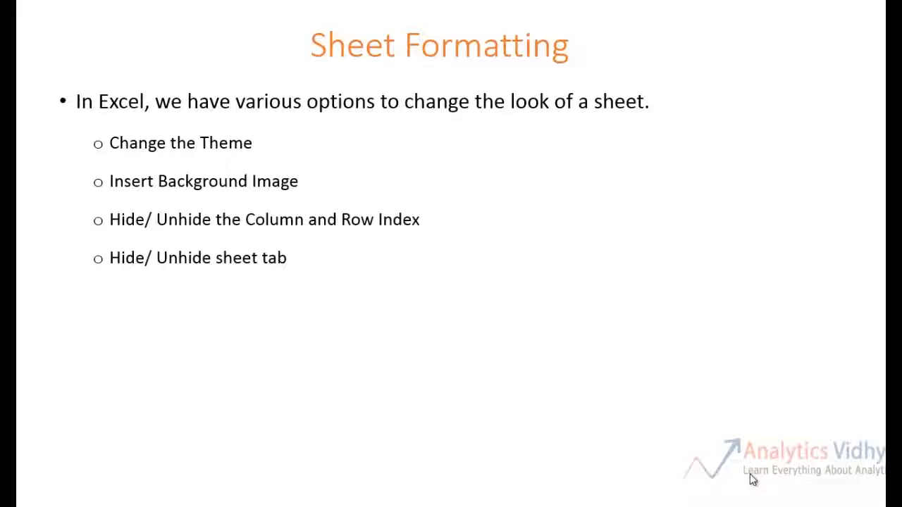
click(753, 480)
key(Left)
Switch to the 6_Formatting.xlsx workbook in Excel and apply the Wisp theme.
key(alt+Tab)
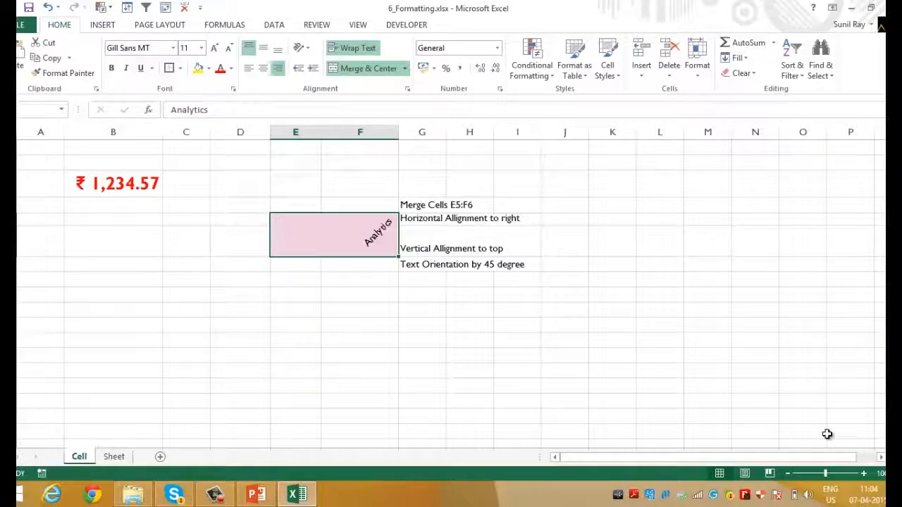
click(160, 25)
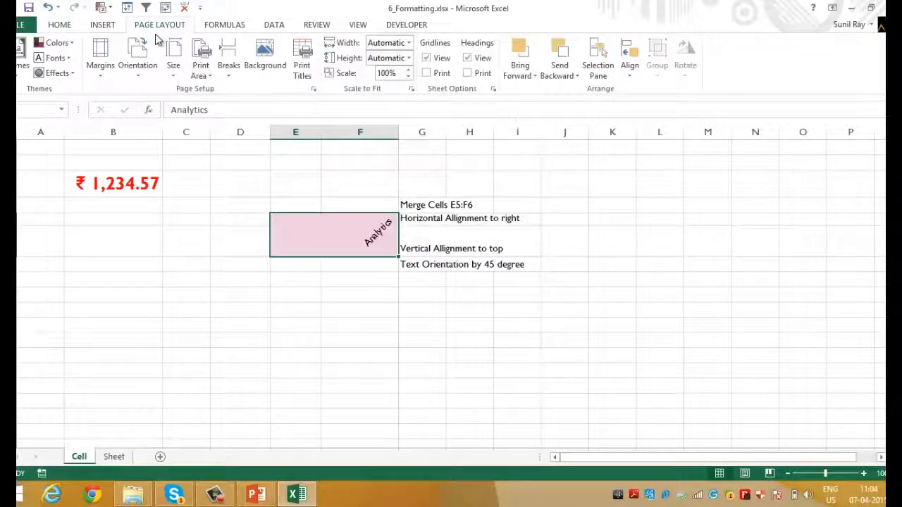
click(21, 62)
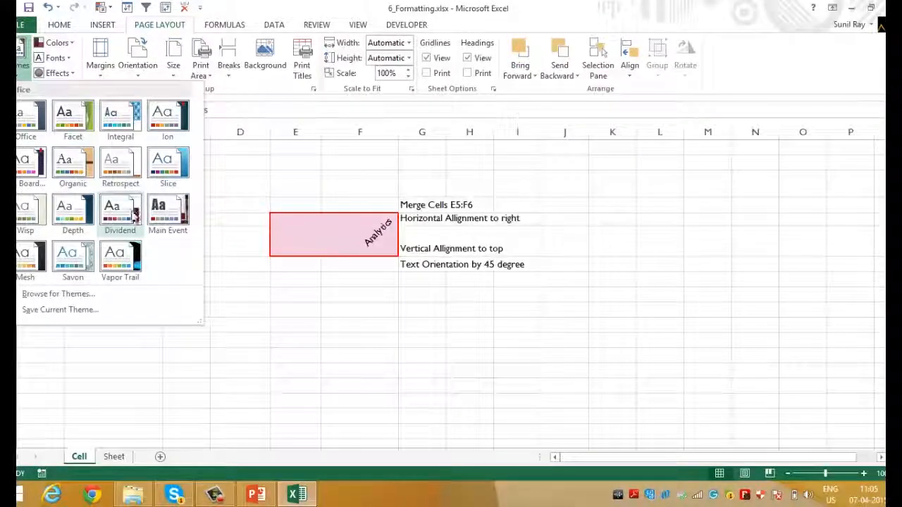
key(Escape)
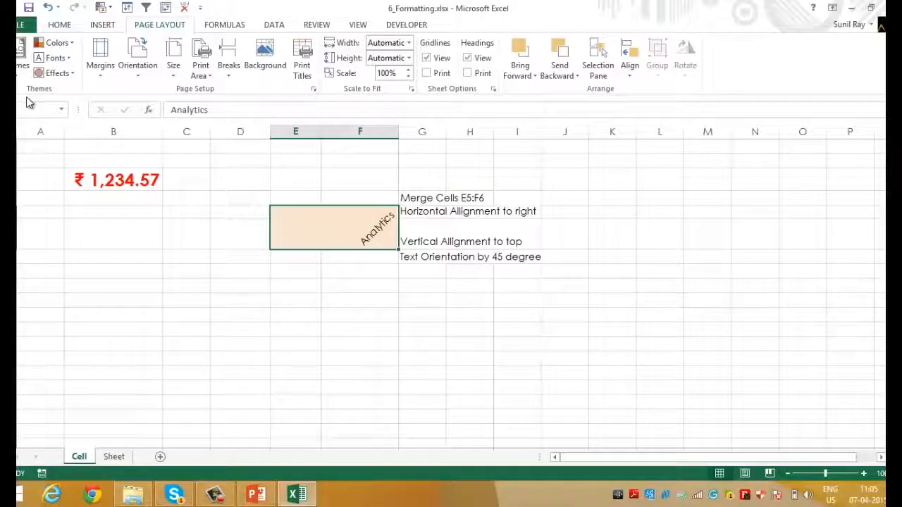
Change the workbook theme to Retrospect.
click(23, 51)
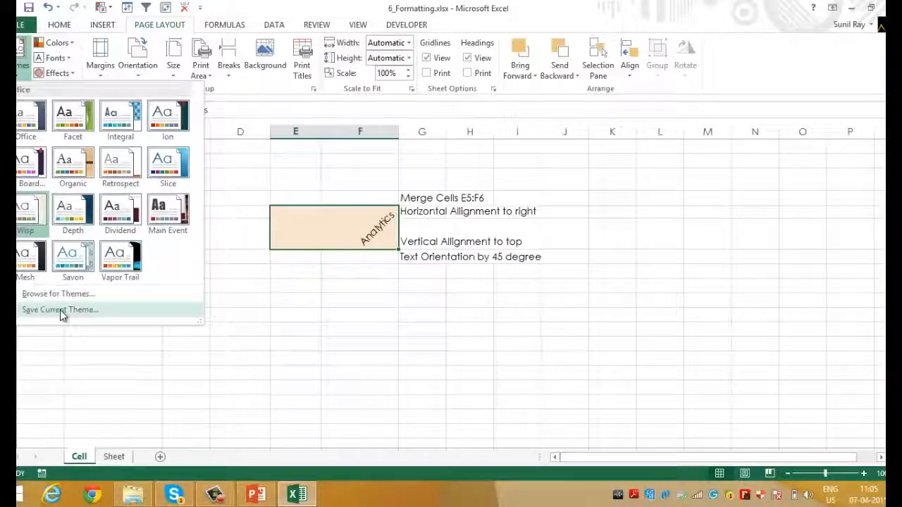
click(202, 345)
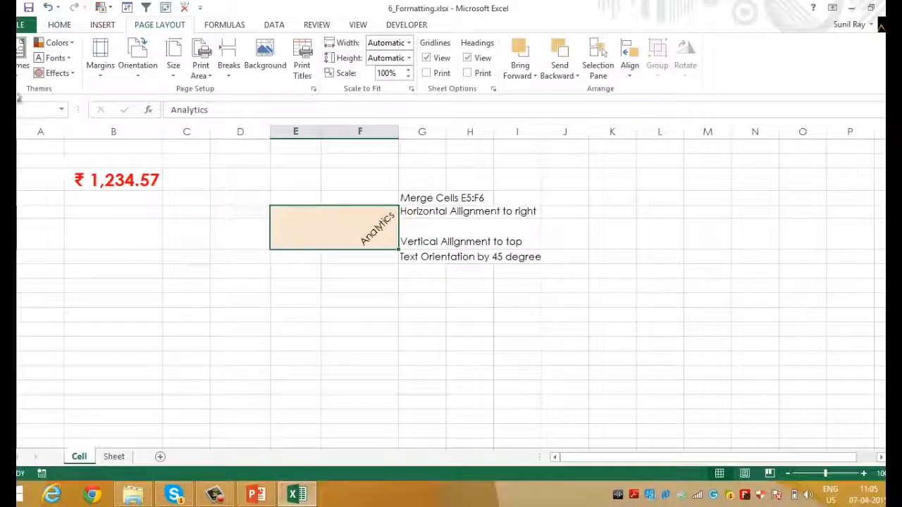
click(20, 67)
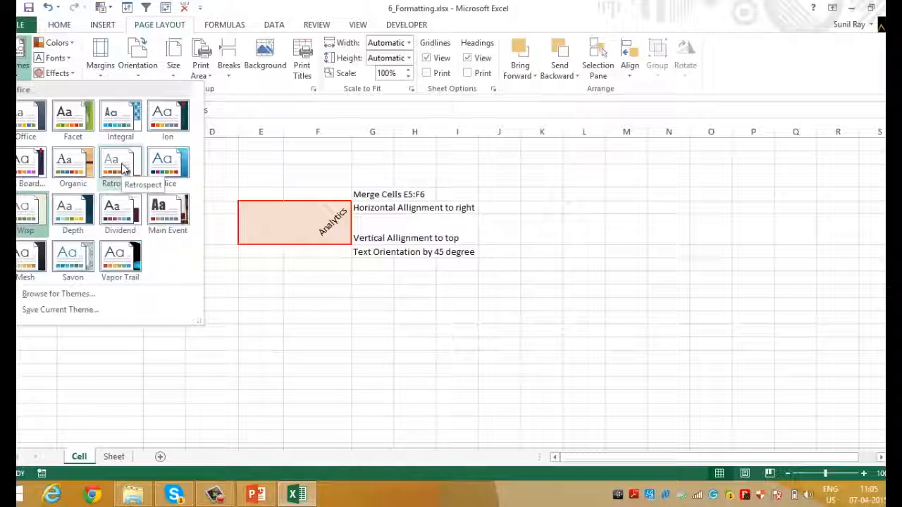
click(122, 166)
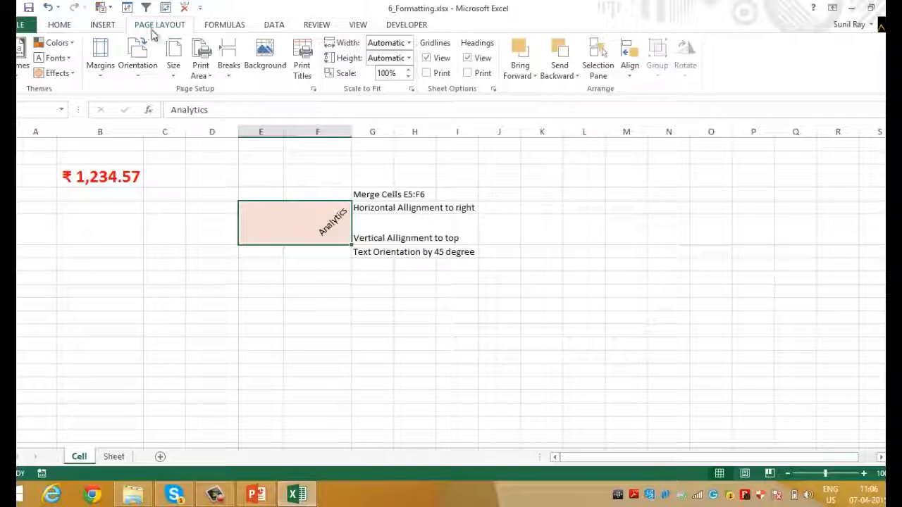
Insert BInary_7.png from the Desktop as the background of the Cell sheet and delete that background again.
click(265, 56)
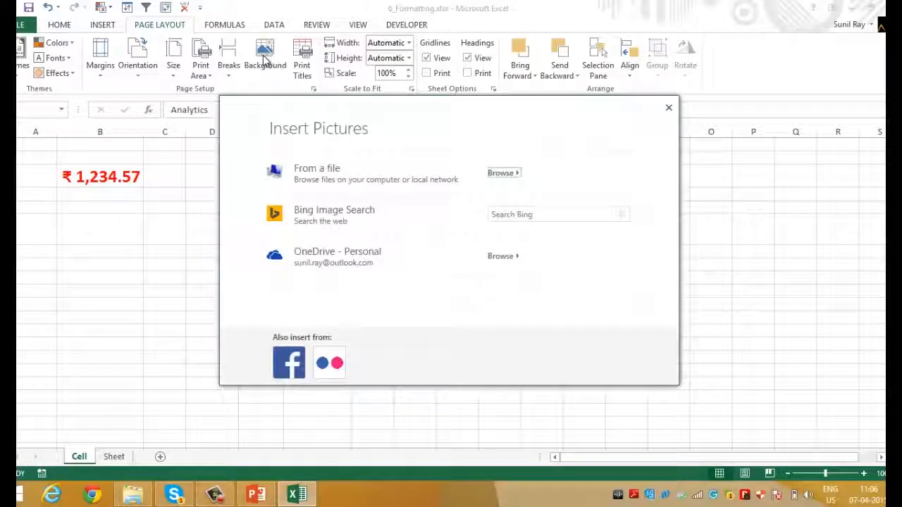
click(321, 176)
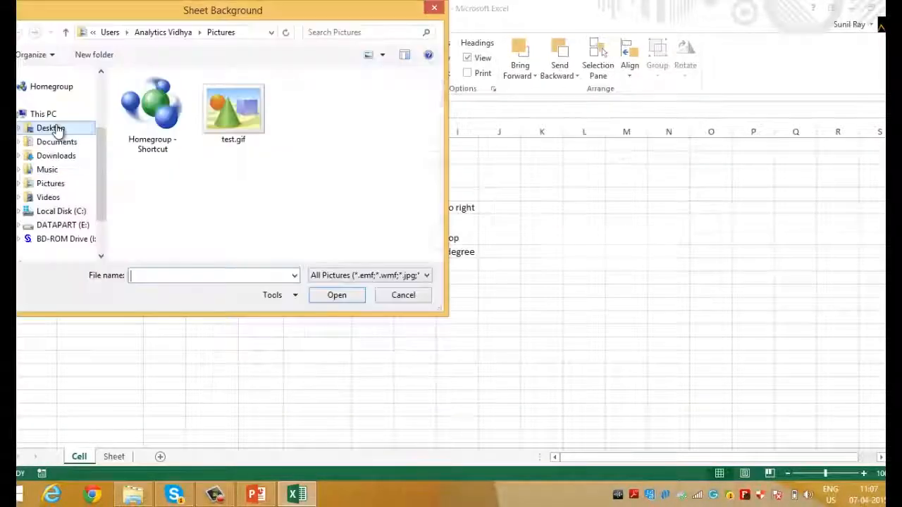
click(56, 129)
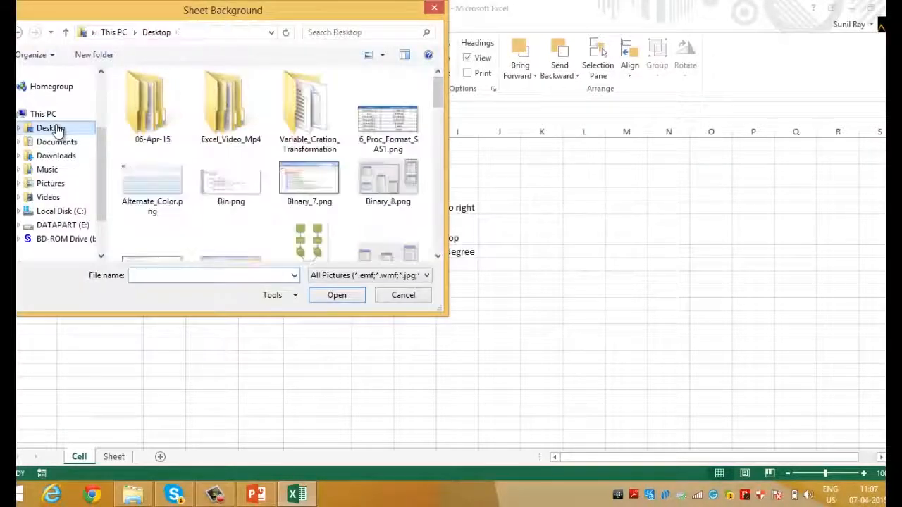
click(301, 178)
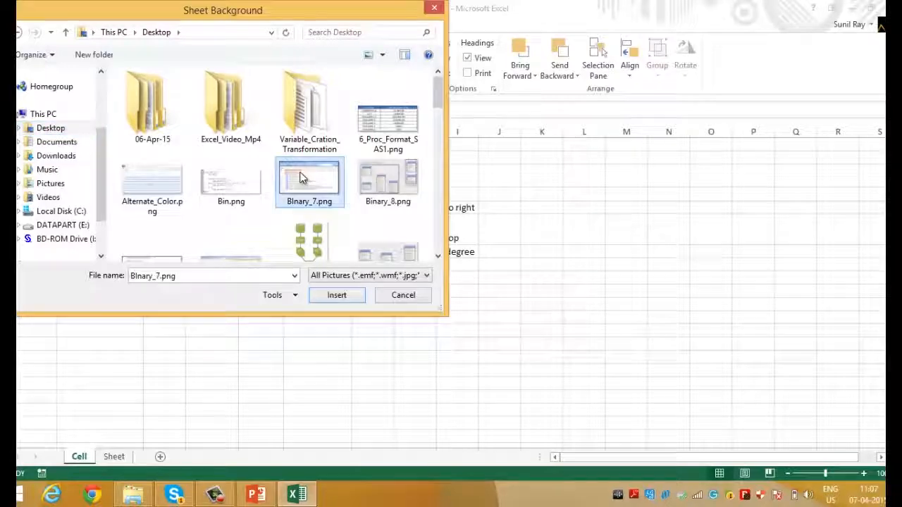
click(338, 296)
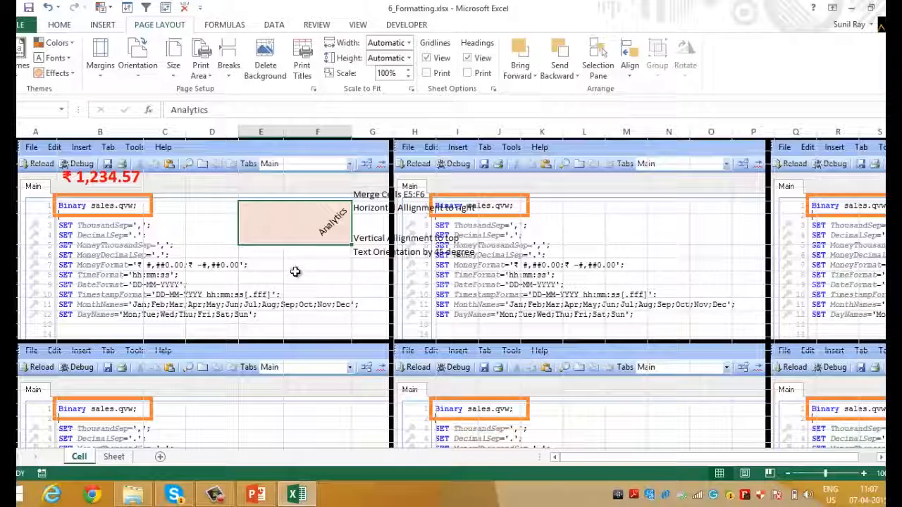
click(264, 66)
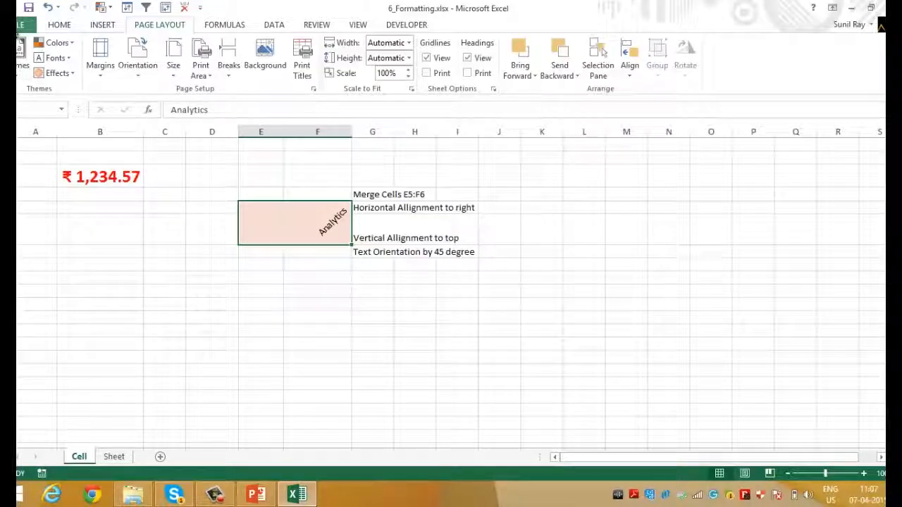
Hide the sheet tabs of the 6_Formatting.xlsx workbook through the advanced display options.
click(20, 24)
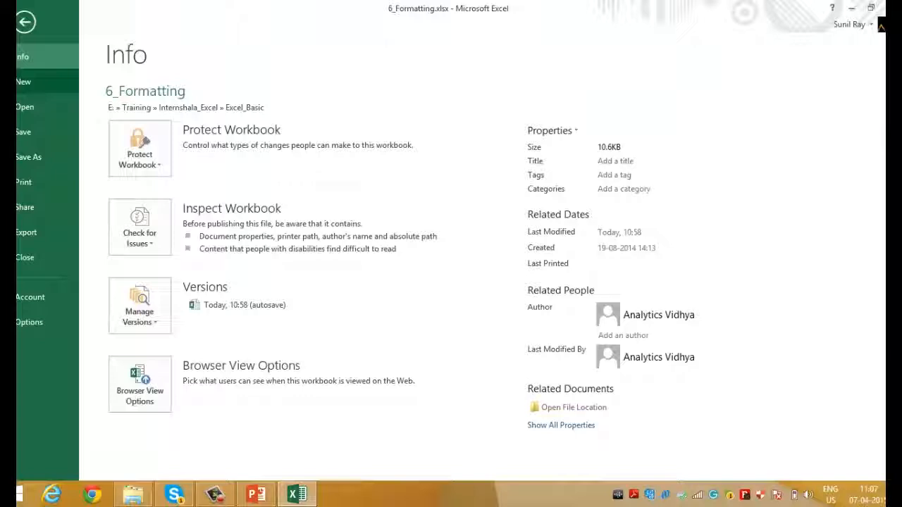
click(29, 323)
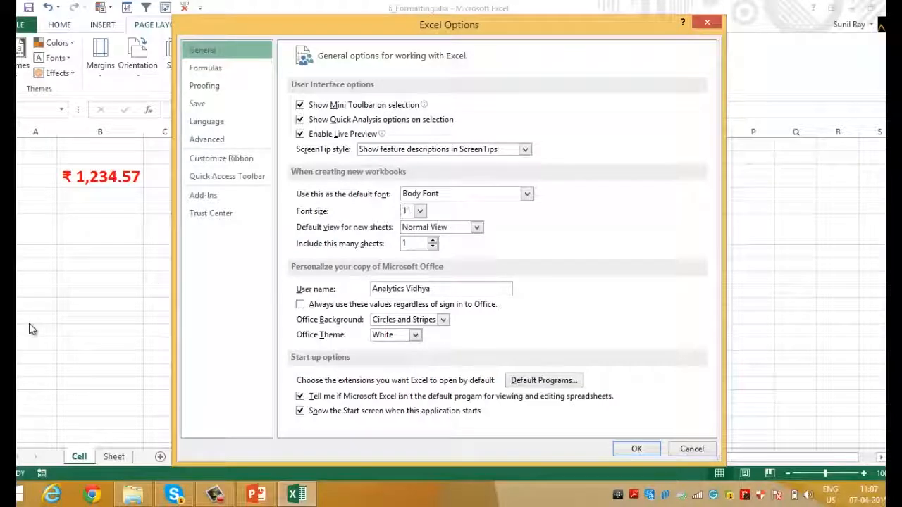
click(221, 140)
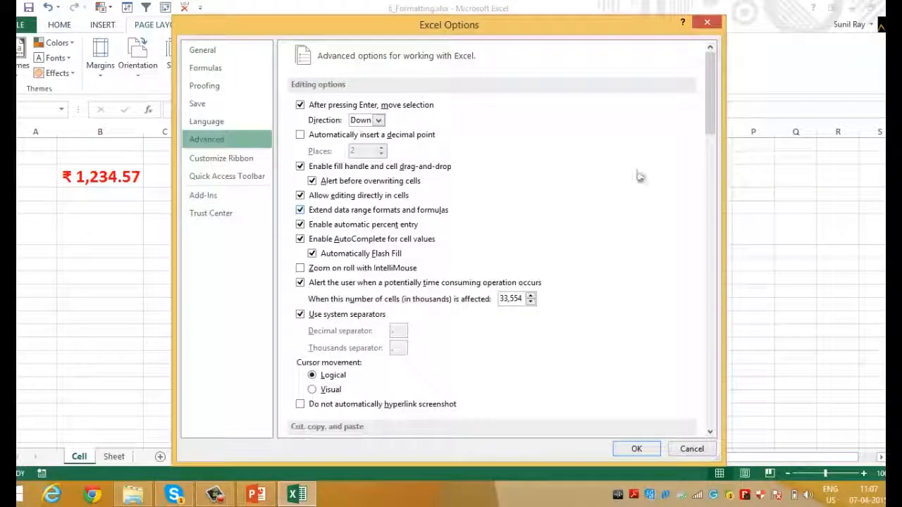
drag(711, 104, 708, 244)
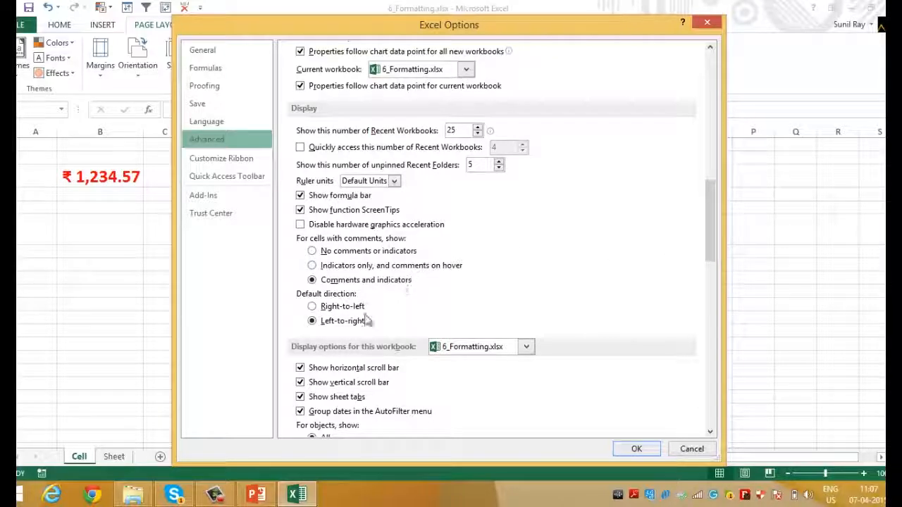
click(322, 398)
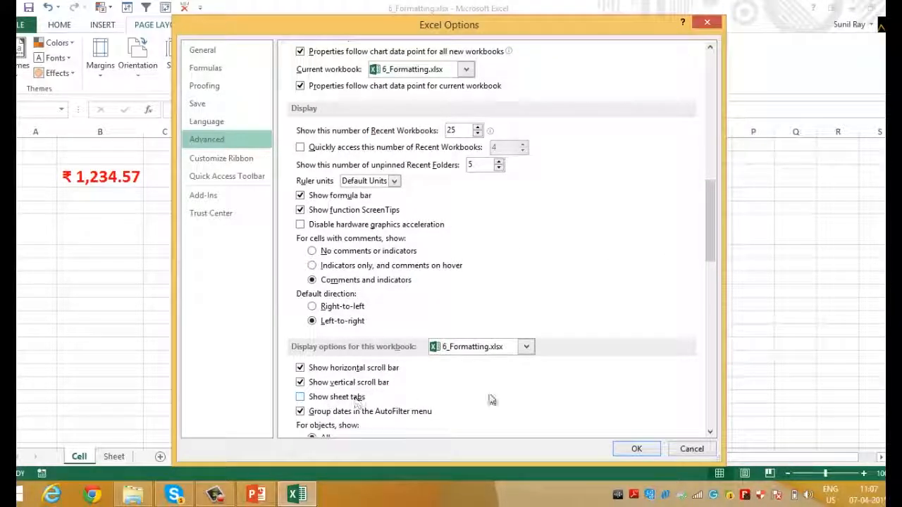
click(640, 449)
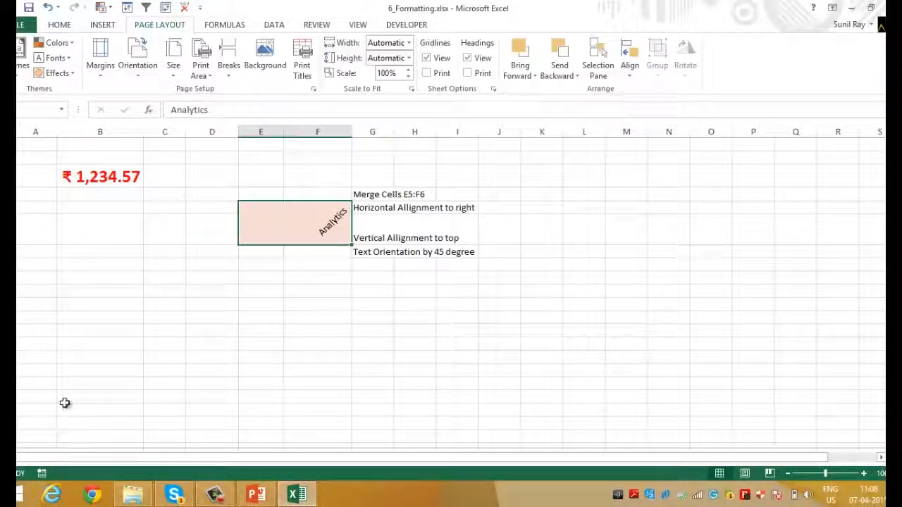
Hide the row and column headers of the Cell worksheet through the advanced display options.
click(21, 24)
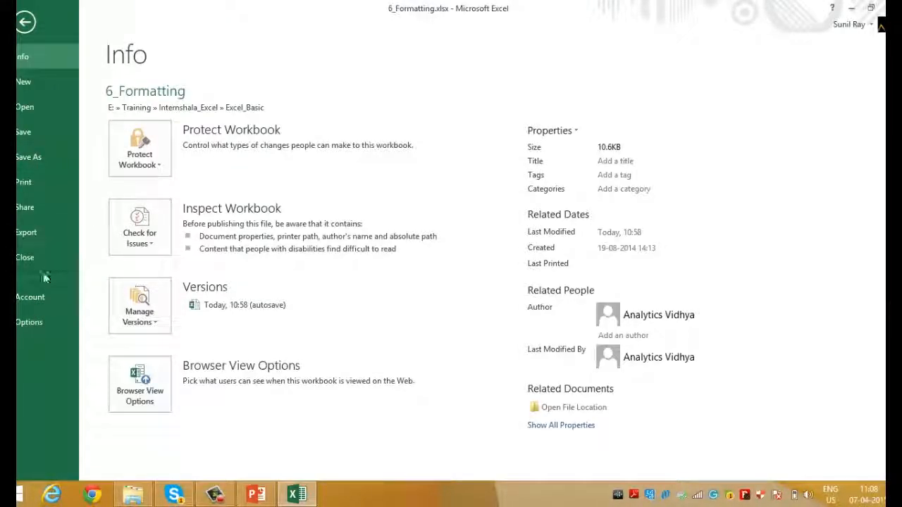
click(36, 317)
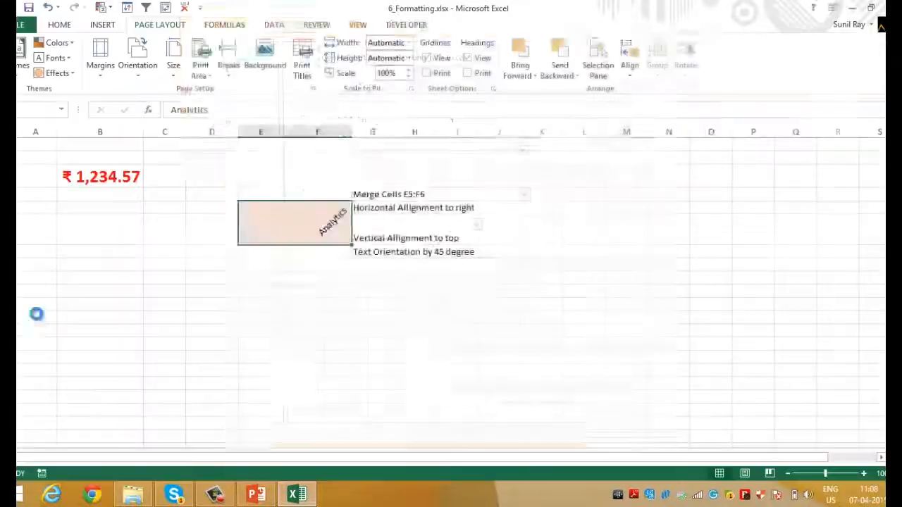
click(206, 141)
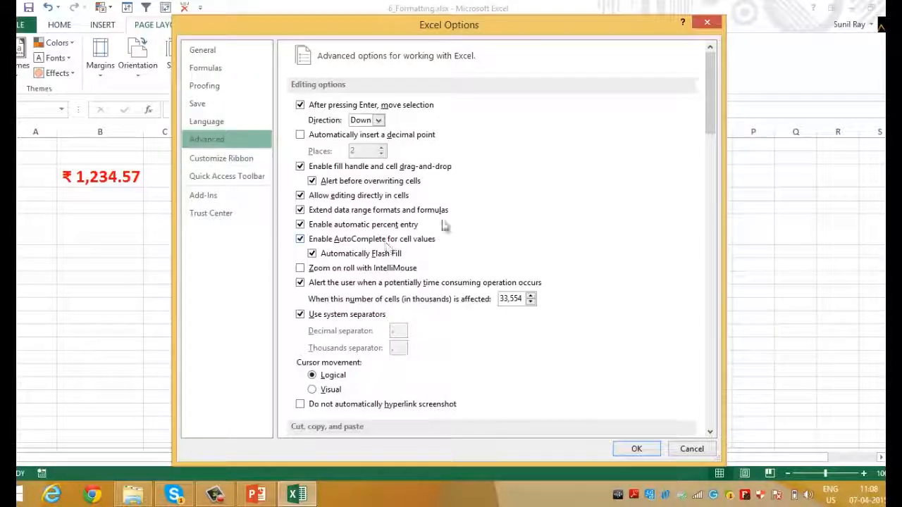
drag(713, 101, 730, 279)
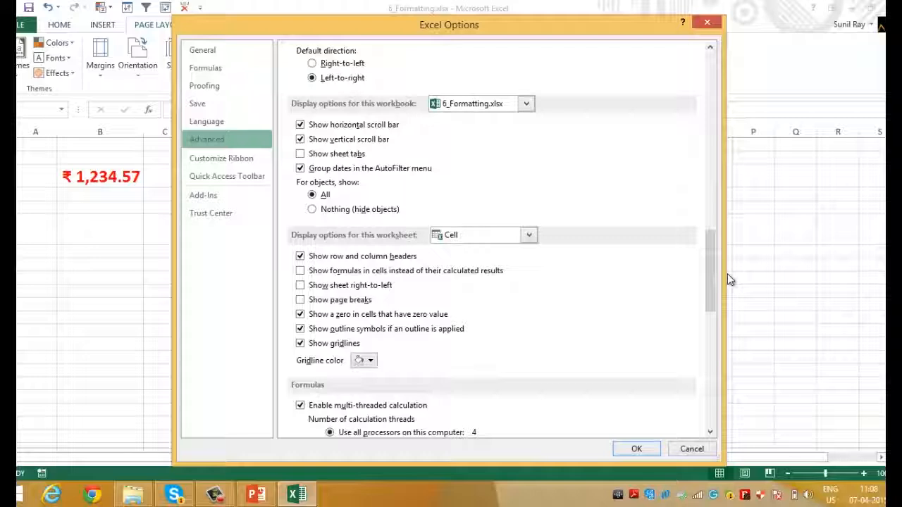
click(369, 263)
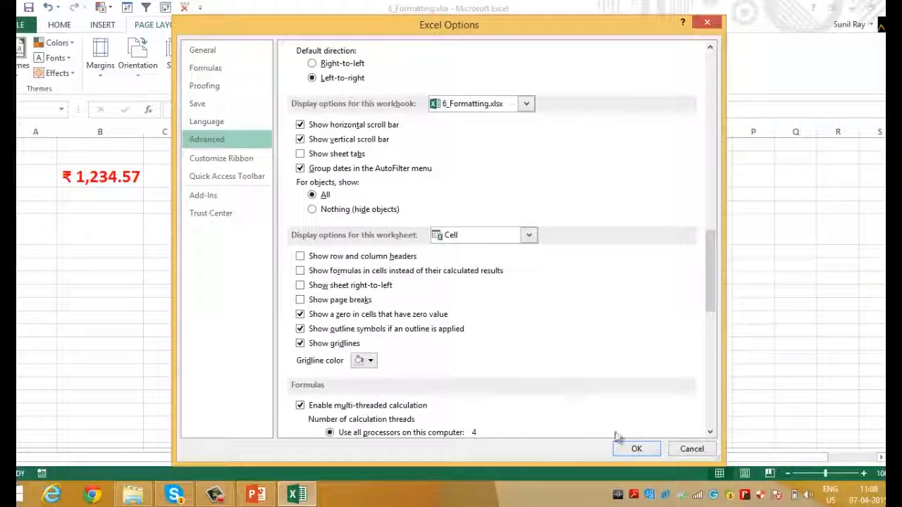
click(643, 449)
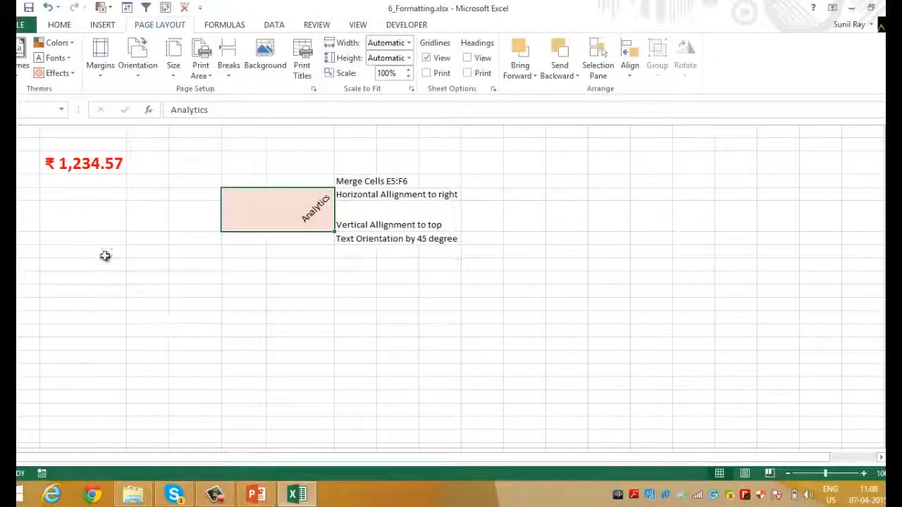
Turn the workbook's sheet tabs and the Cell worksheet's row and column headers back on in the advanced display options.
click(17, 26)
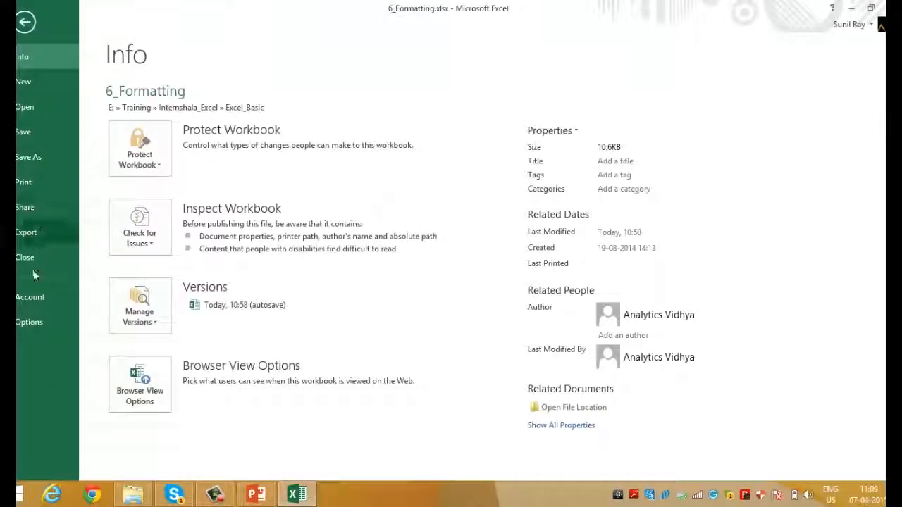
click(28, 322)
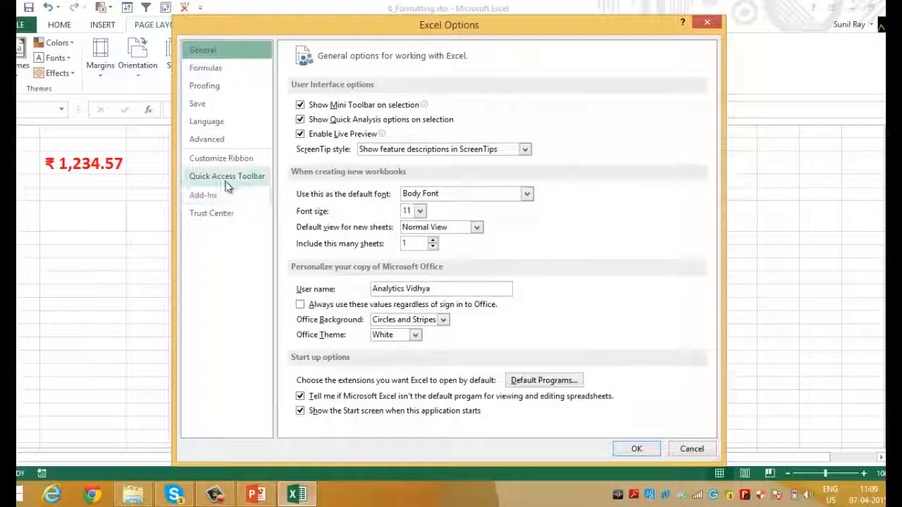
click(209, 139)
drag(711, 74, 726, 246)
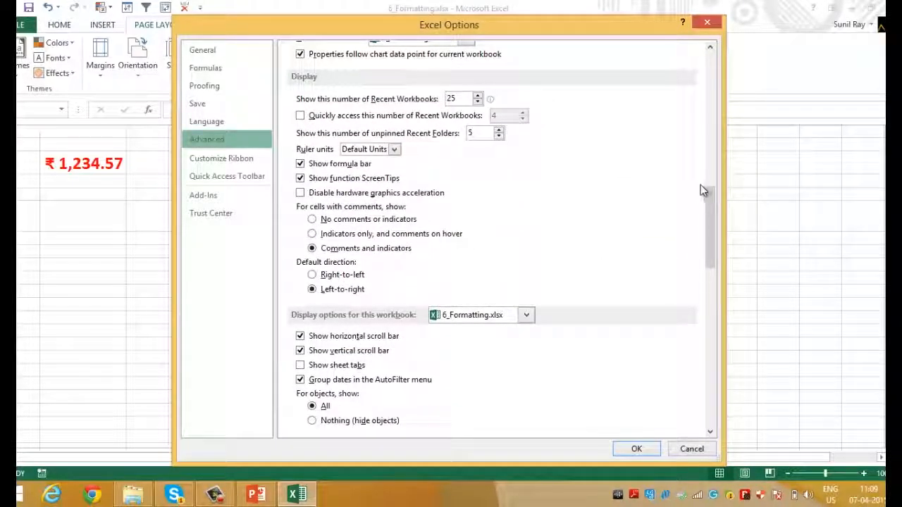
drag(711, 188, 715, 210)
click(300, 278)
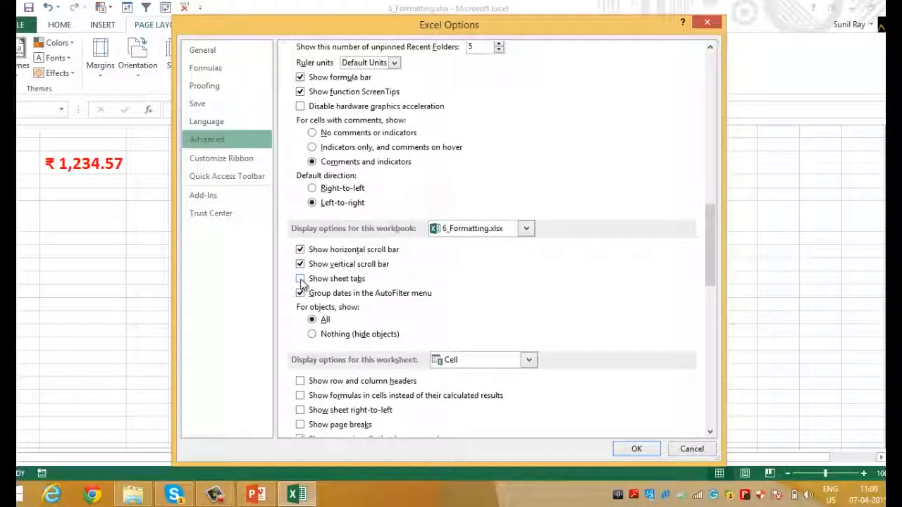
click(300, 381)
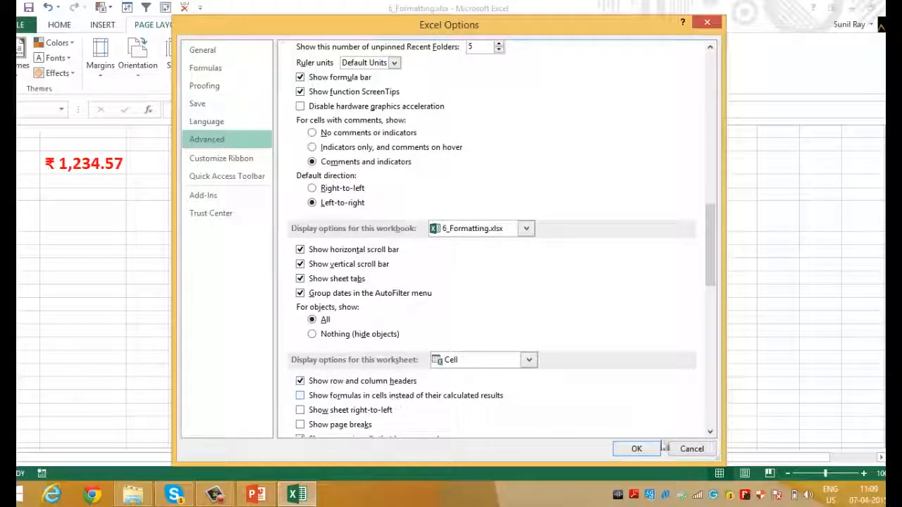
click(649, 450)
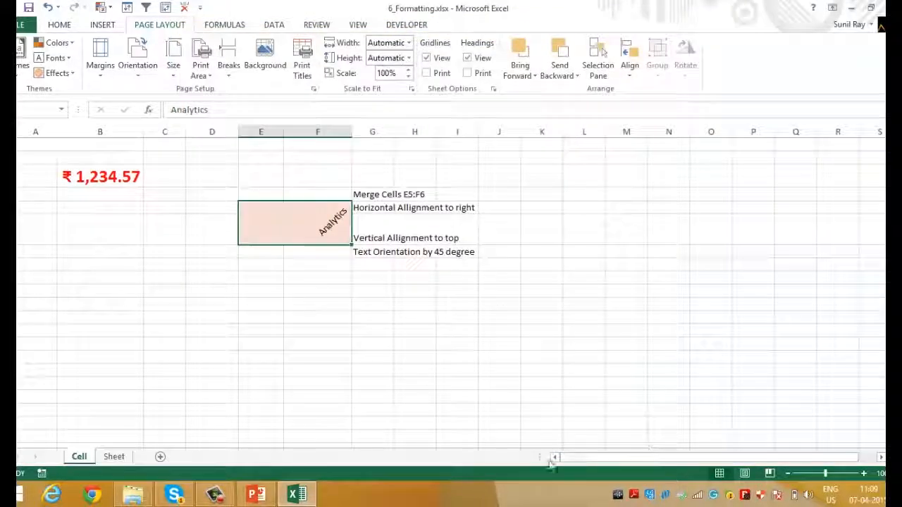